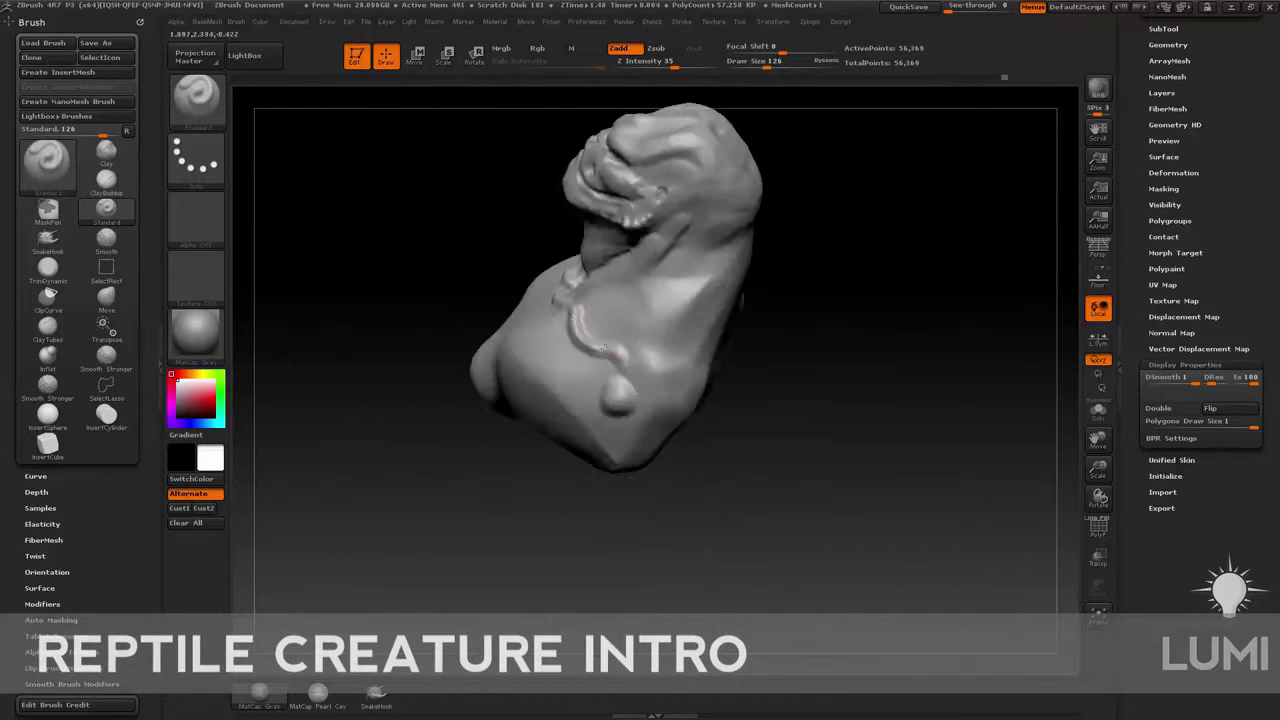
# - Inspect the creature sculpts from front, profile and three-quarter views, then pick another sculpting brush
pyautogui.moveTo(699, 388); pyautogui.dragTo(648, 304)
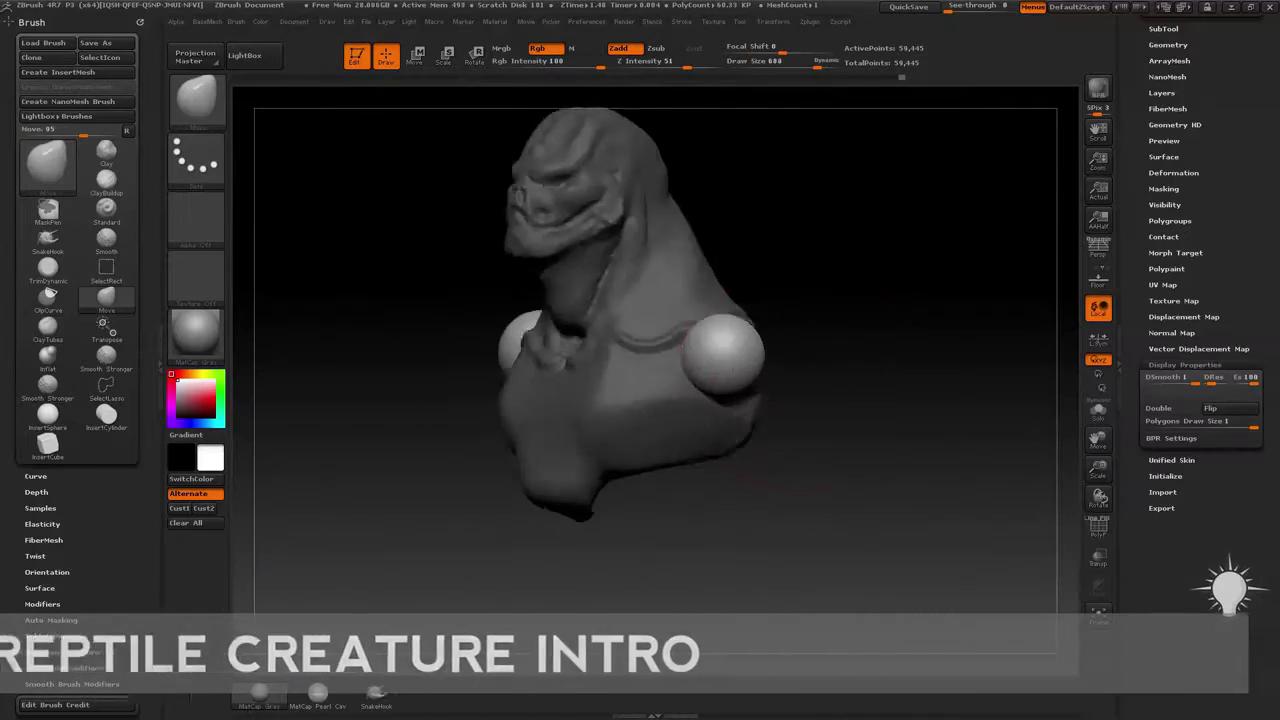
pyautogui.moveTo(560, 400)
pyautogui.mouseDown()
pyautogui.moveTo(646, 420)
pyautogui.moveTo(873, 400)
pyautogui.mouseUp()
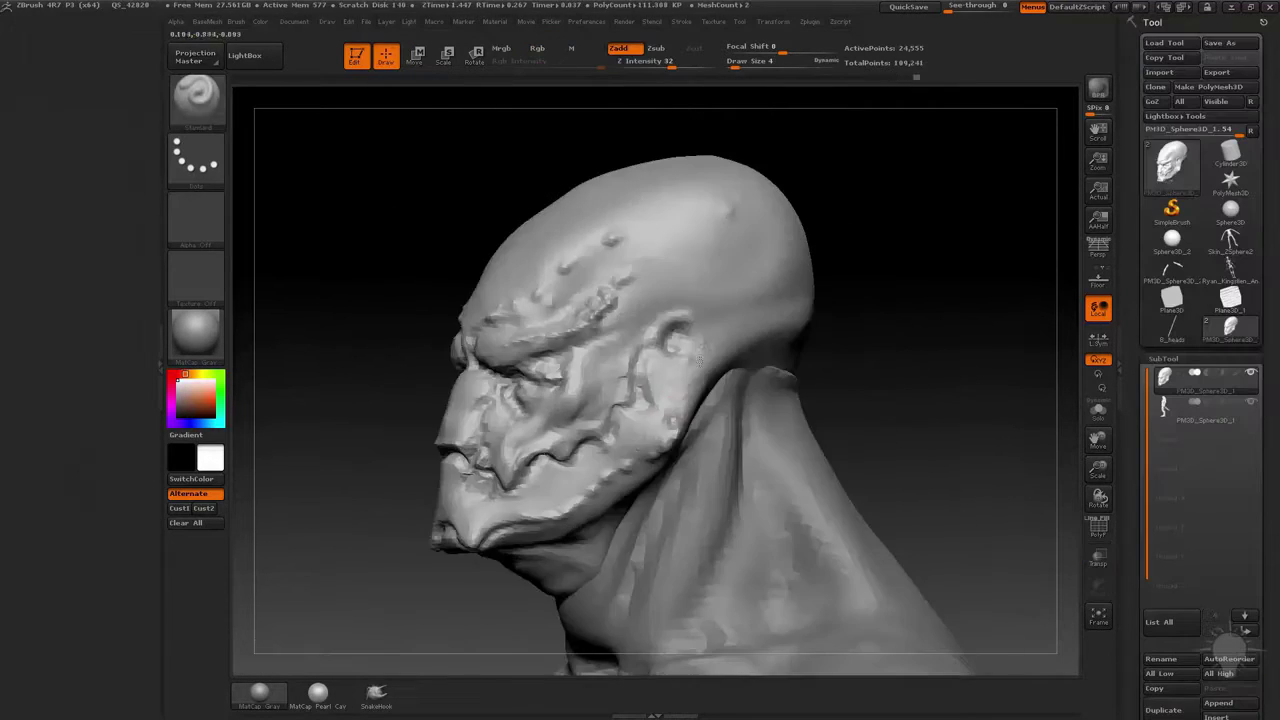
pyautogui.moveTo(800, 324)
pyautogui.mouseDown()
pyautogui.moveTo(880, 324)
pyautogui.moveTo(837, 324)
pyautogui.mouseUp()
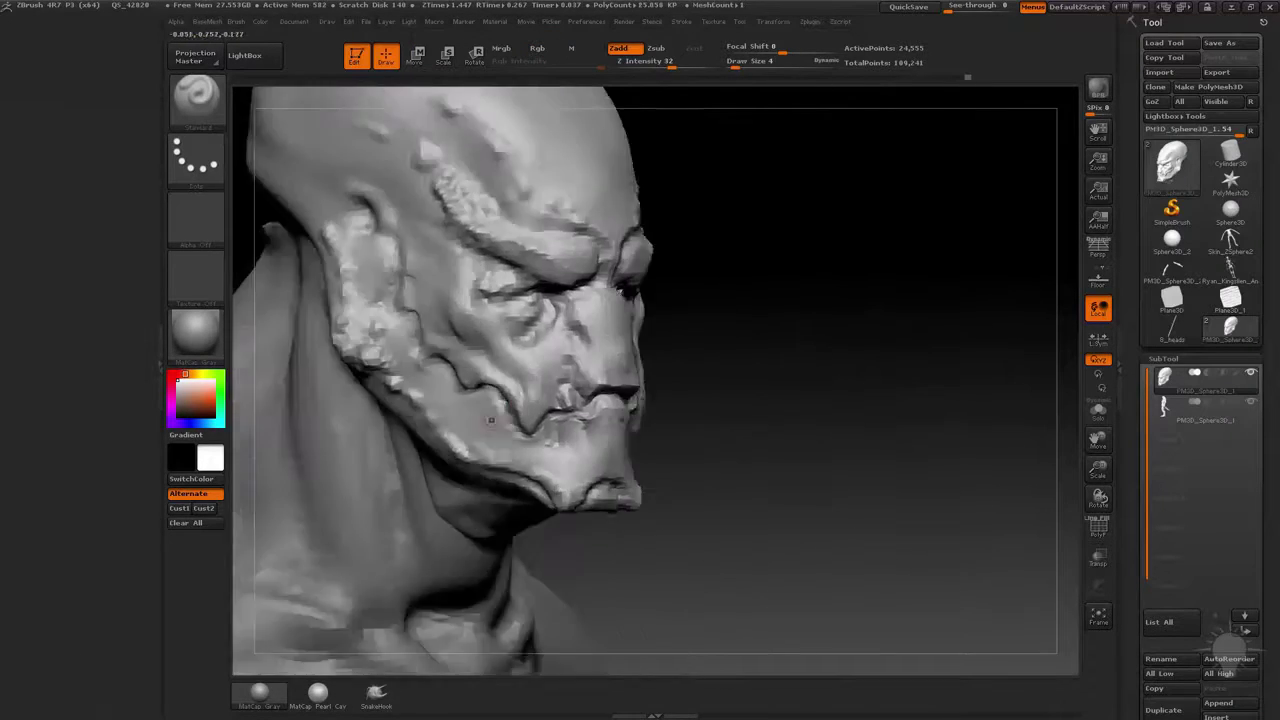
pyautogui.moveTo(700, 440)
pyautogui.mouseDown()
pyautogui.moveTo(590, 440)
pyautogui.moveTo(760, 400)
pyautogui.moveTo(846, 366)
pyautogui.moveTo(903, 320)
pyautogui.moveTo(808, 268)
pyautogui.mouseUp()
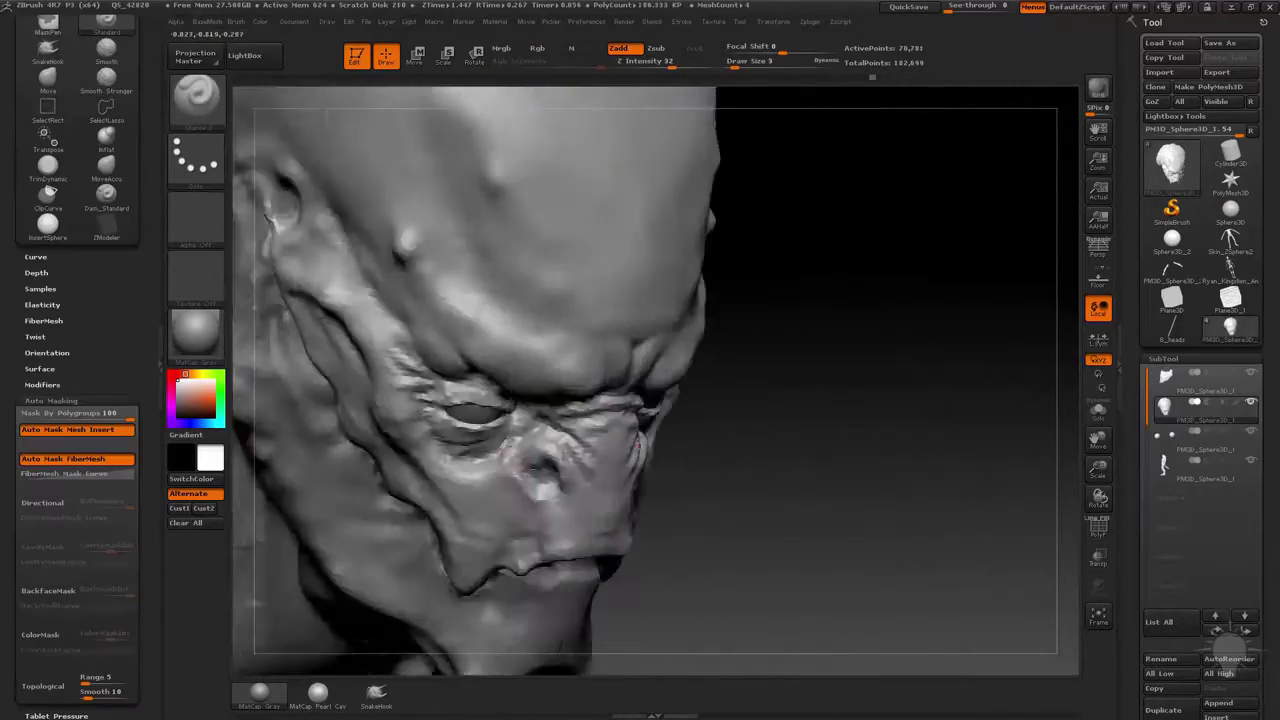
pyautogui.moveTo(660, 371)
pyautogui.mouseDown()
pyautogui.moveTo(598, 371)
pyautogui.moveTo(871, 306)
pyautogui.moveTo(857, 366)
pyautogui.moveTo(498, 413)
pyautogui.moveTo(600, 400)
pyautogui.moveTo(510, 405)
pyautogui.mouseUp()
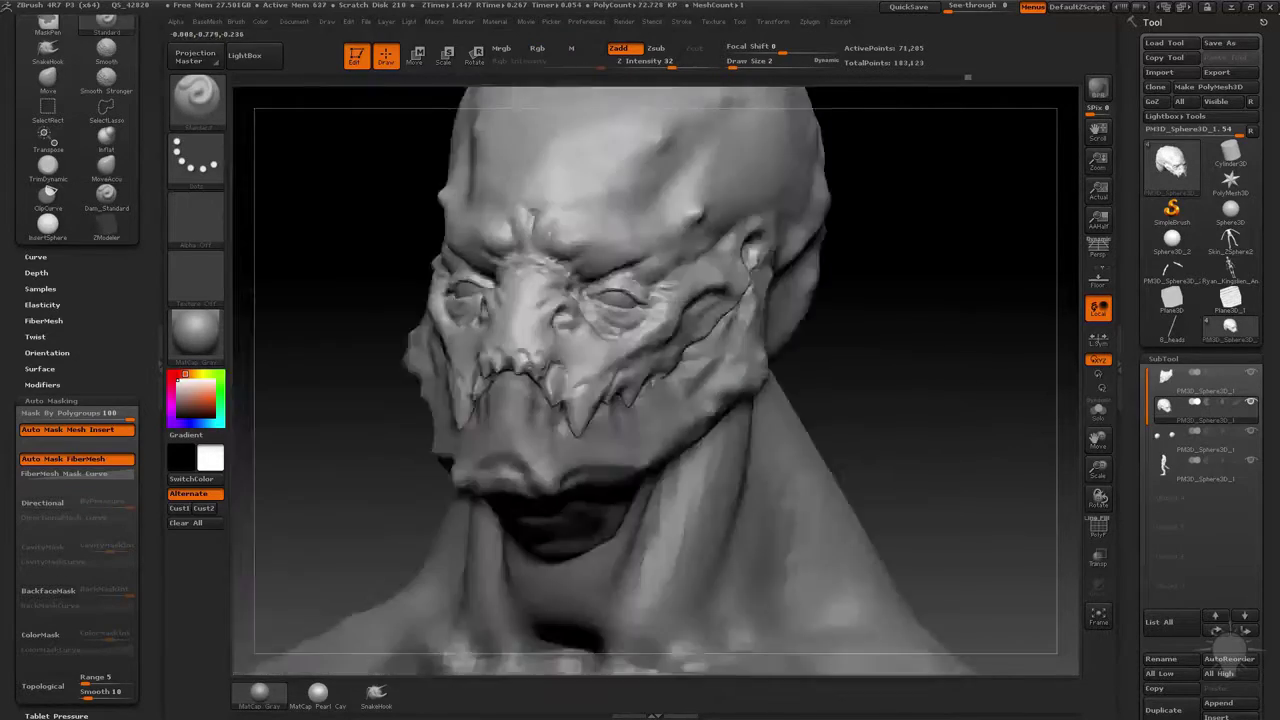
pyautogui.moveTo(540, 365)
pyautogui.mouseDown()
pyautogui.moveTo(557, 354)
pyautogui.moveTo(520, 370)
pyautogui.moveTo(592, 389)
pyautogui.mouseUp()
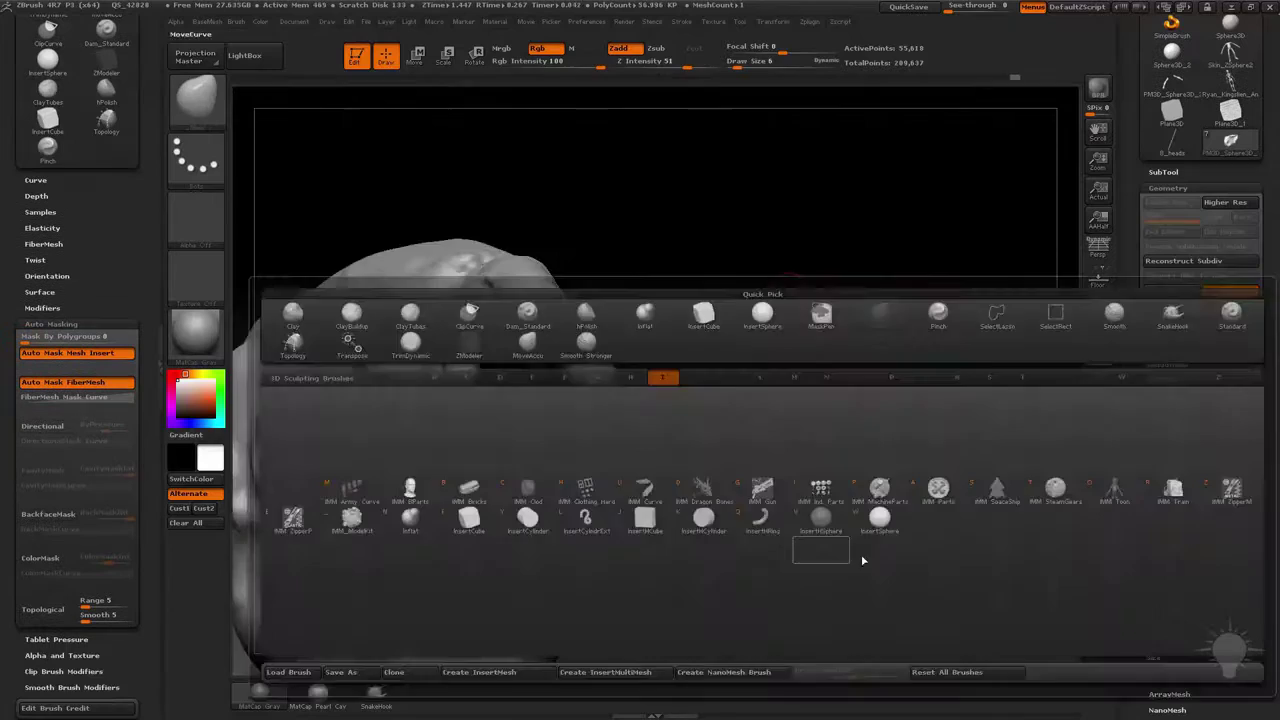
pyautogui.click(823, 551)
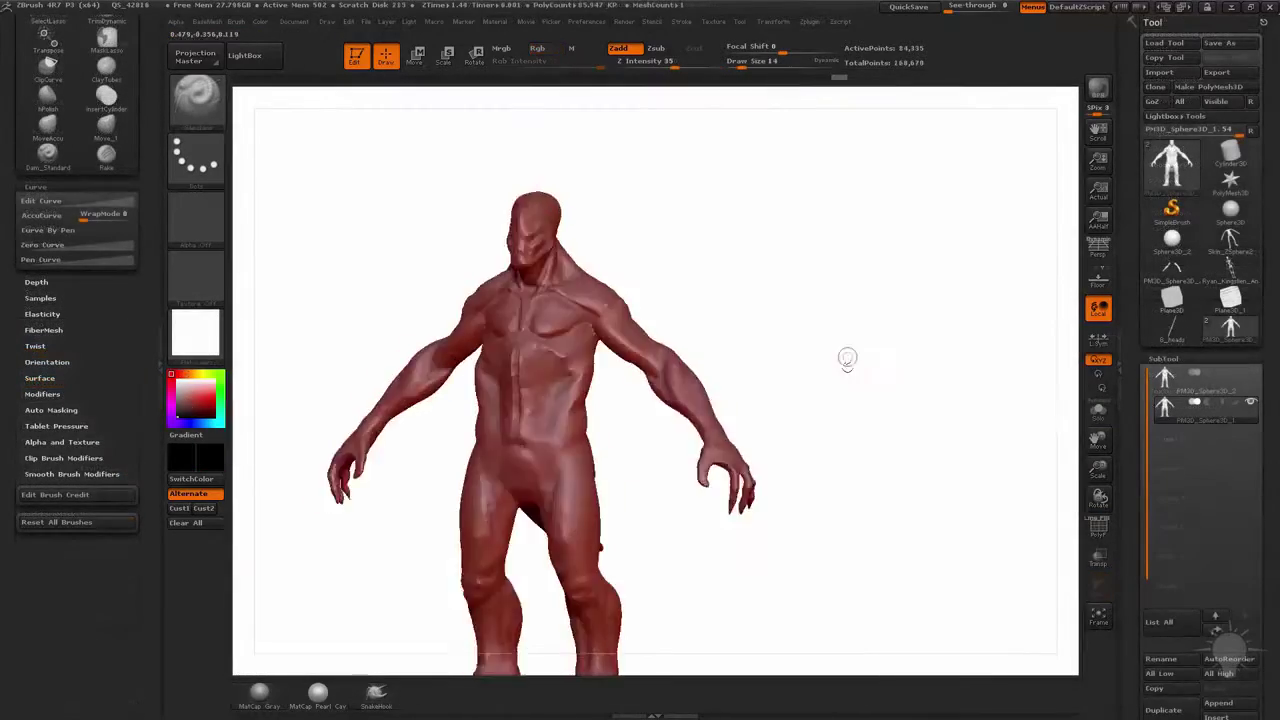
# - Apply the MatCap Gray material to the creature figure
pyautogui.press('m')
pyautogui.click(626, 391)
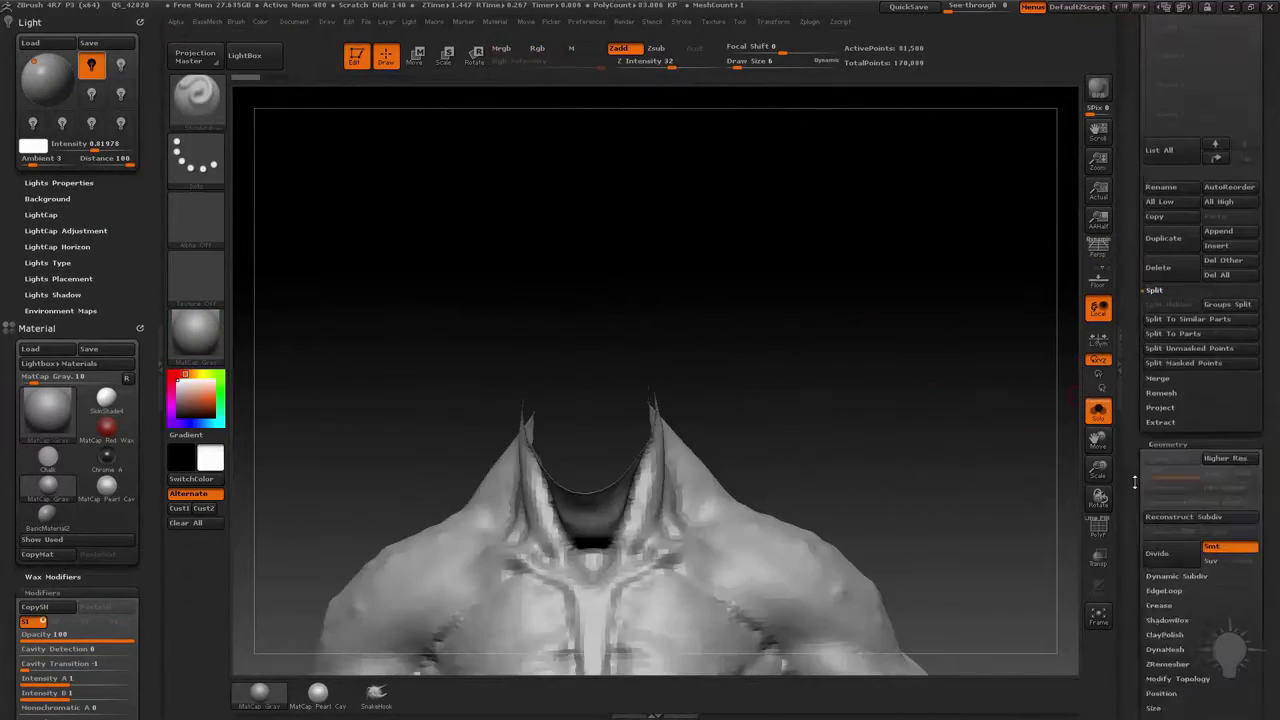
# - Expand the Geometry > Modify Topology options
pyautogui.click(1178, 679)
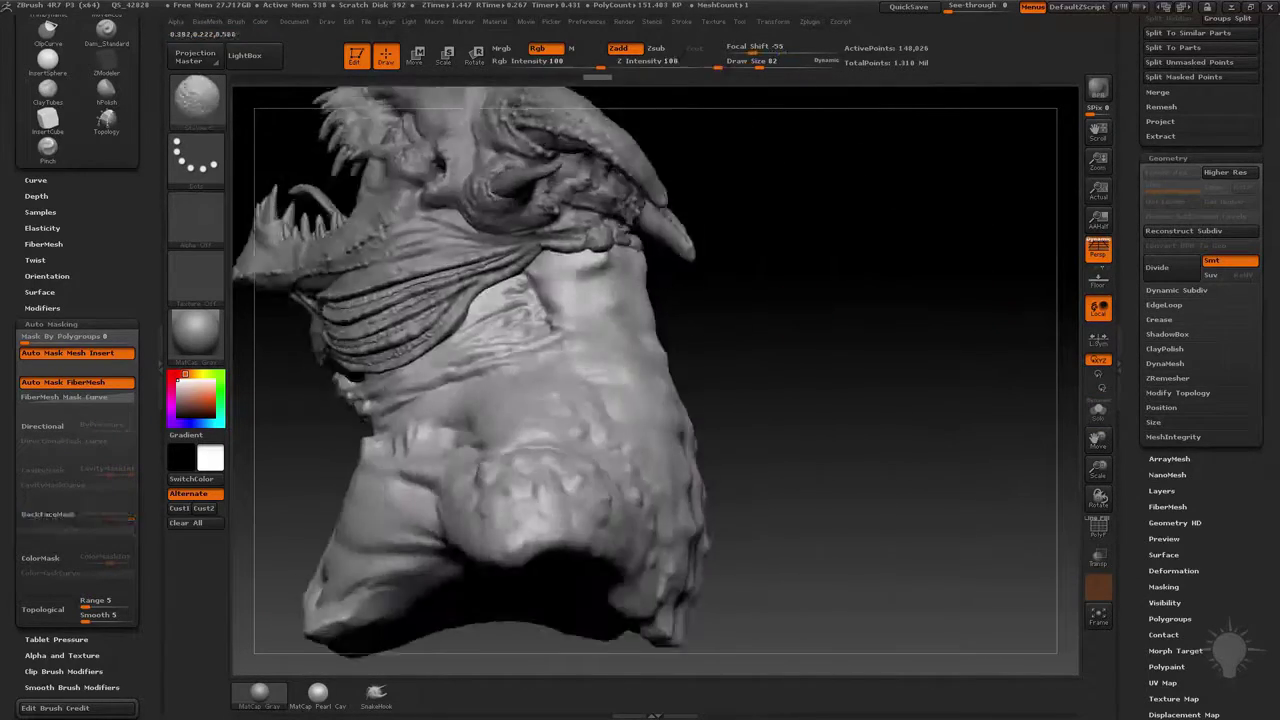
# - Rotate the bust and neck sculpt to inspect them from the side
pyautogui.moveTo(955, 410); pyautogui.dragTo(889, 429)
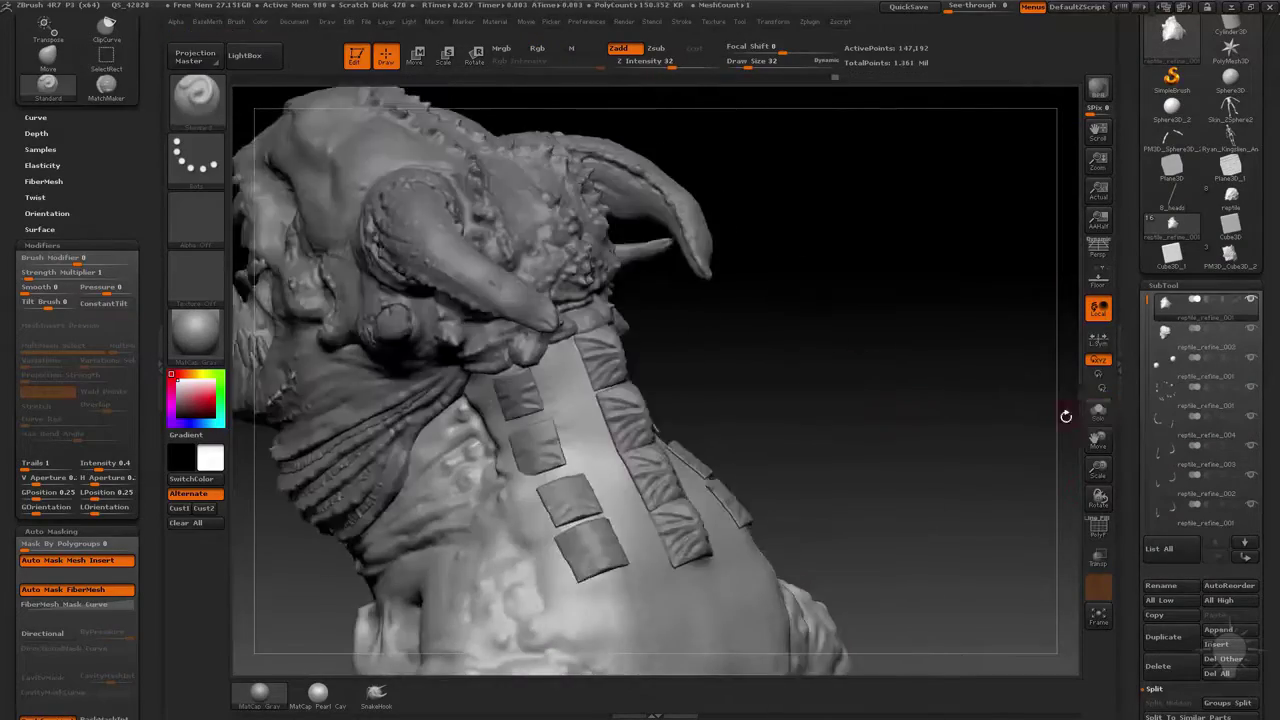
pyautogui.moveTo(1063, 414); pyautogui.dragTo(832, 441)
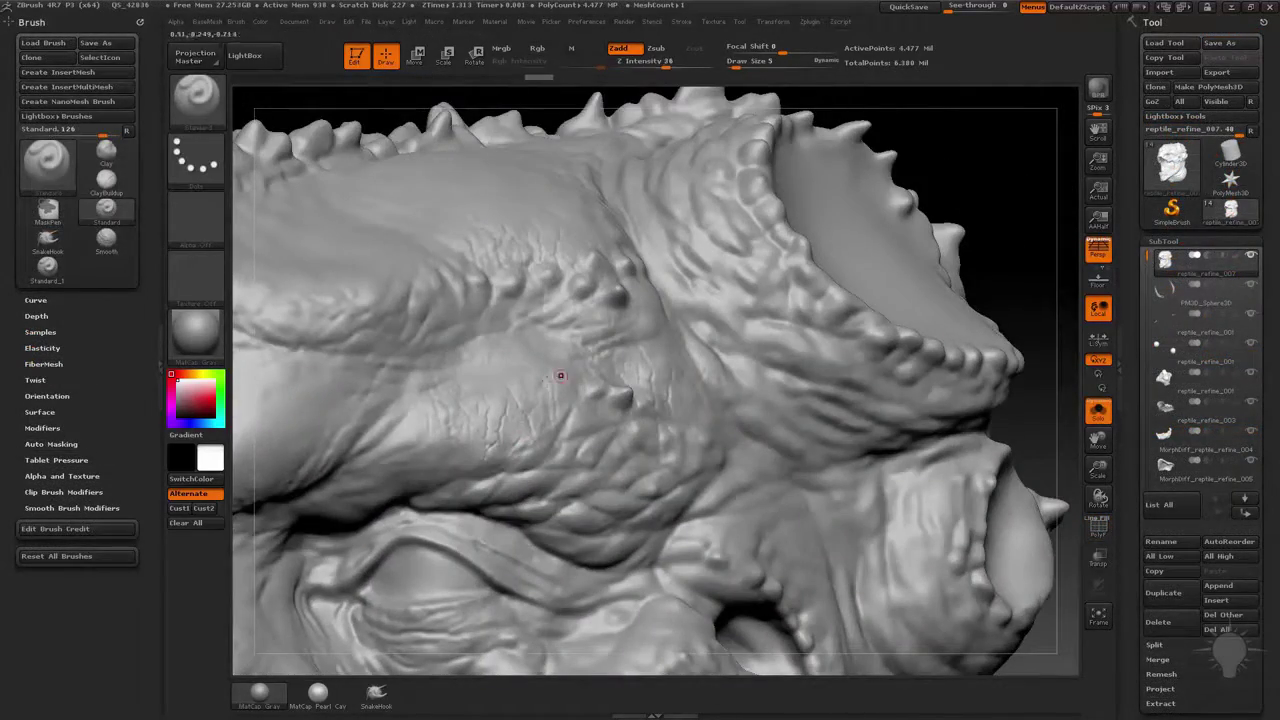
# - Switch to the Clay brush with the B, C, L hotkeys
pyautogui.press('b')
pyautogui.press('c')
pyautogui.press('l')
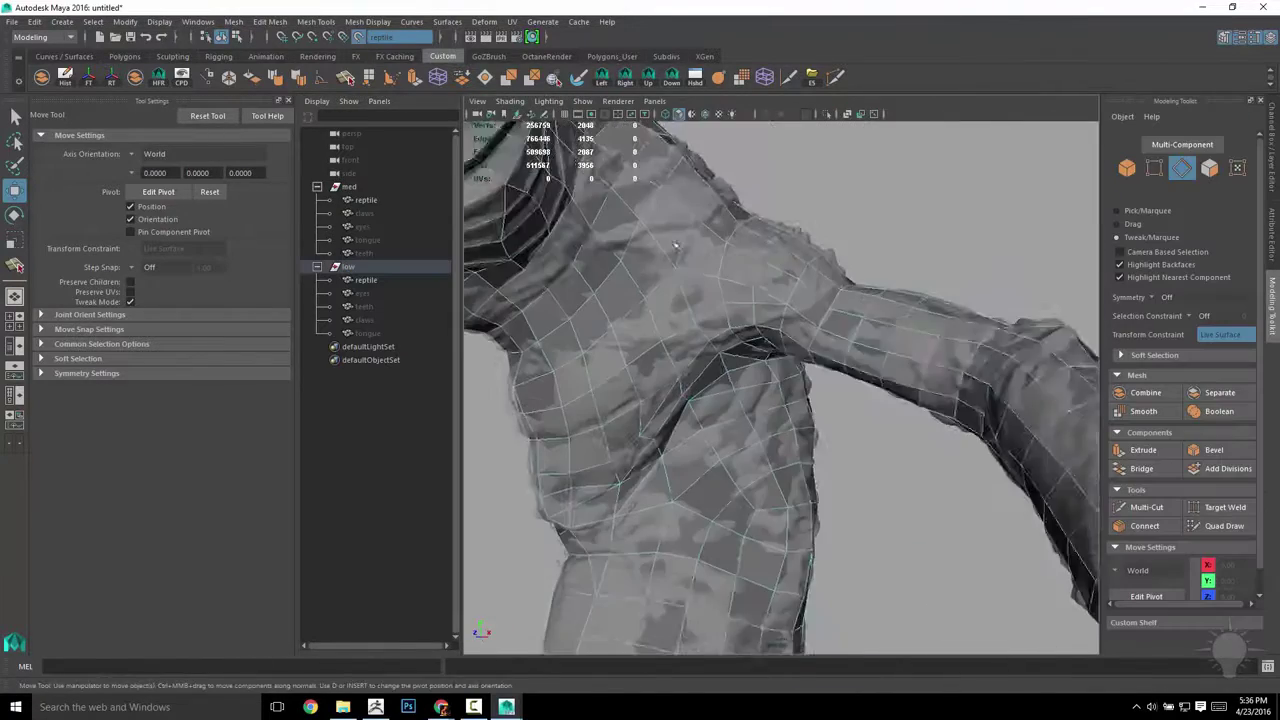
# - Select a torso vertex and Multi-Cut a new edge across the torso, then return to the Move Tool
pyautogui.keyDown('alt'); pyautogui.moveTo(674, 245); pyautogui.dragTo(800, 340); pyautogui.keyUp('alt')
pyautogui.click(806, 345)
pyautogui.hotkey('ctrl', 'shift', 'x')
pyautogui.click(663, 481)
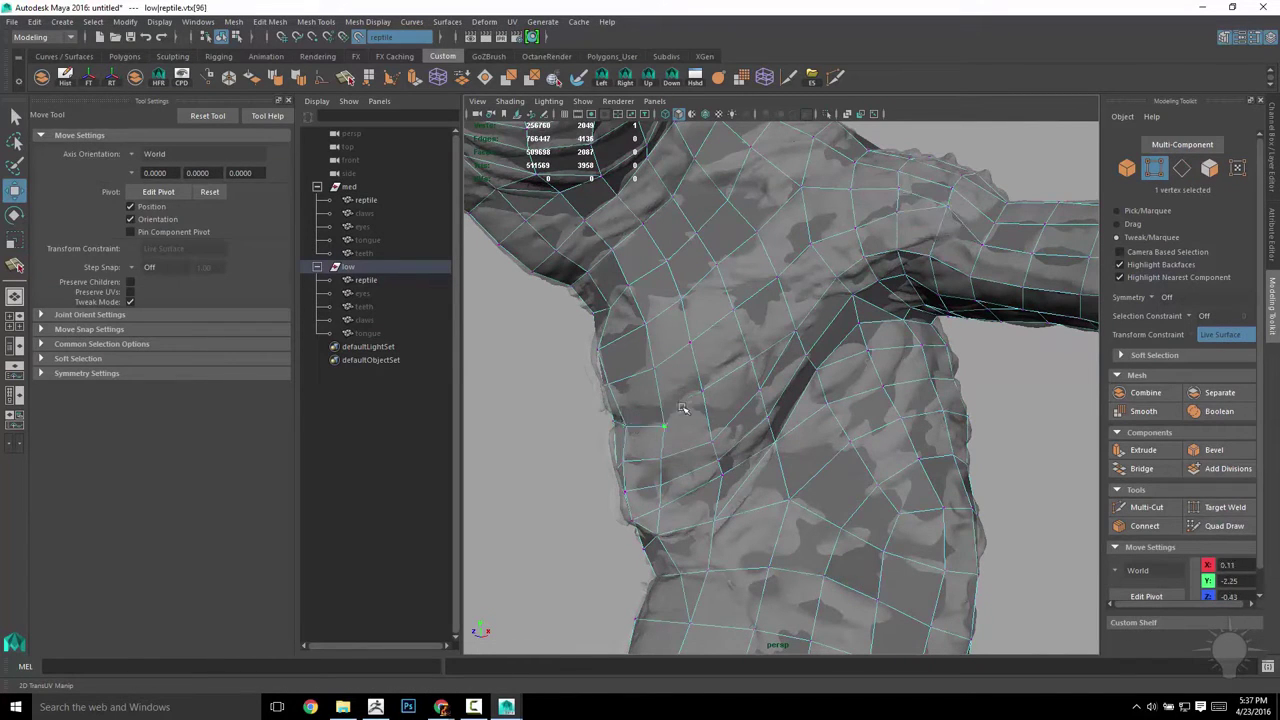
pyautogui.hotkey('ctrl', 'shift', 'x')
pyautogui.press('w')
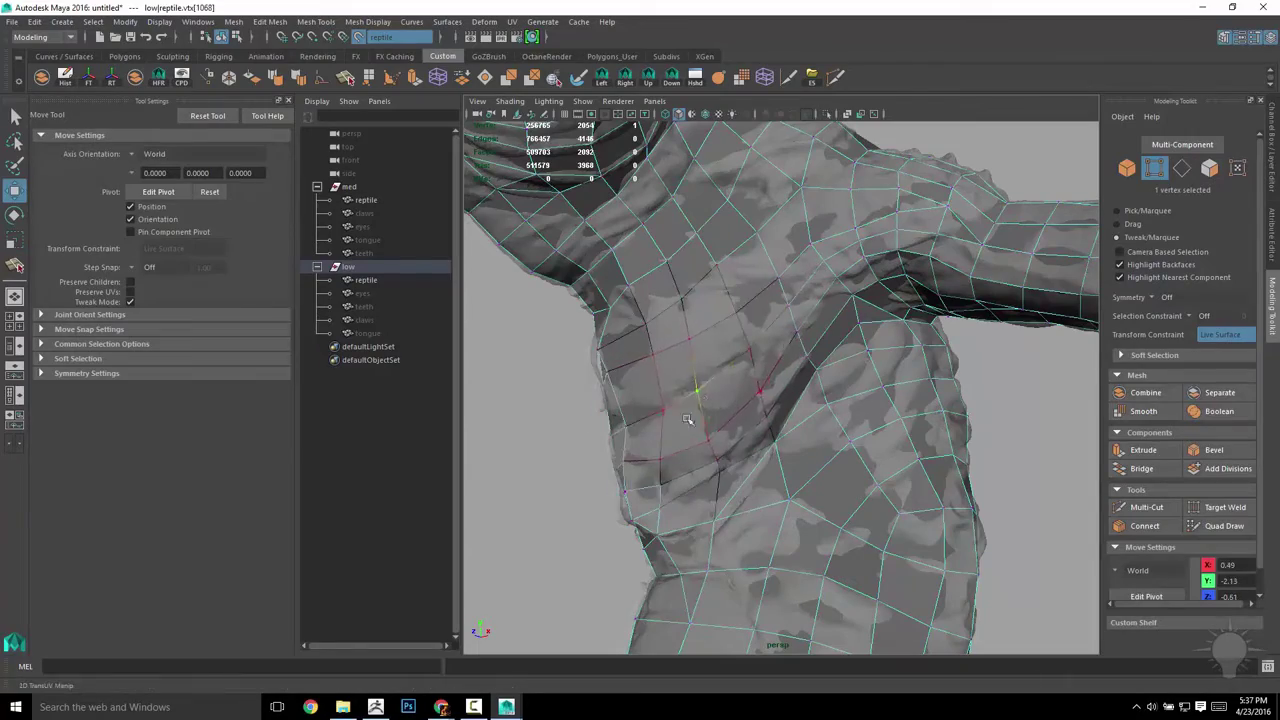
pyautogui.keyDown('alt'); pyautogui.moveTo(713, 435); pyautogui.dragTo(831, 369); pyautogui.keyUp('alt')
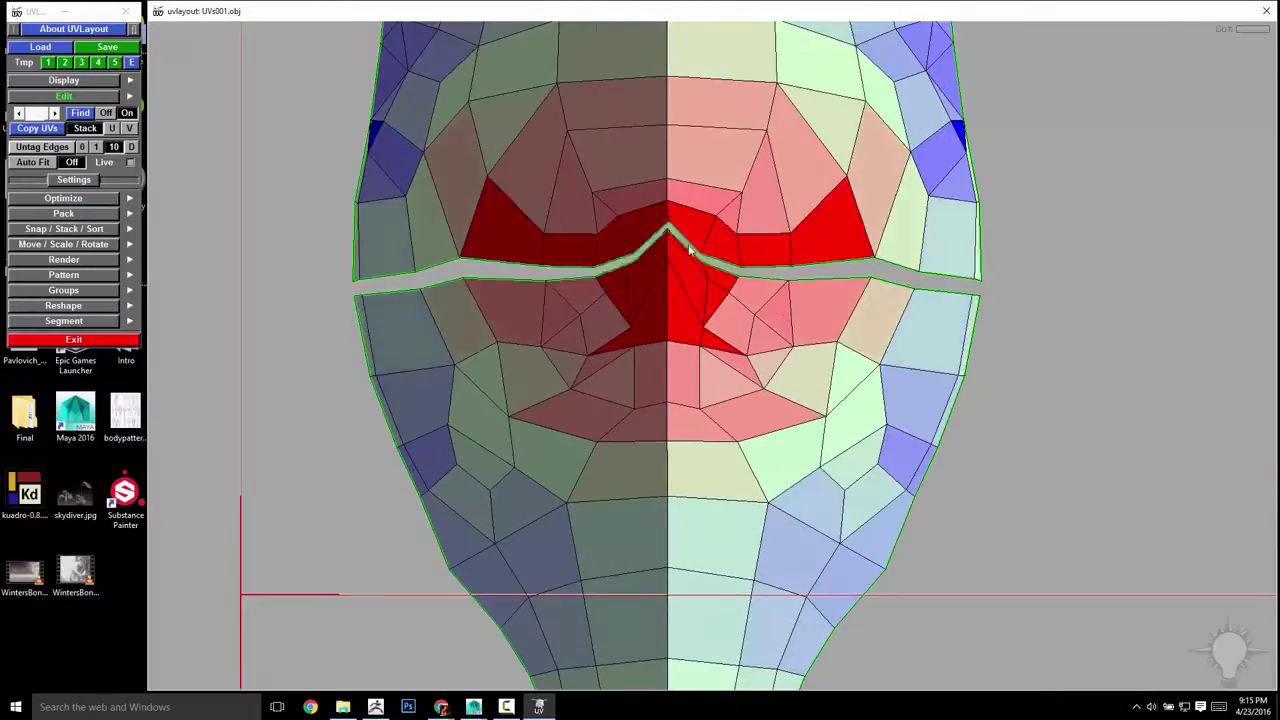
# - Show the reptile mesh in 3D view and inspect the head, arm and torso
pyautogui.scroll(-5, 760, 310)
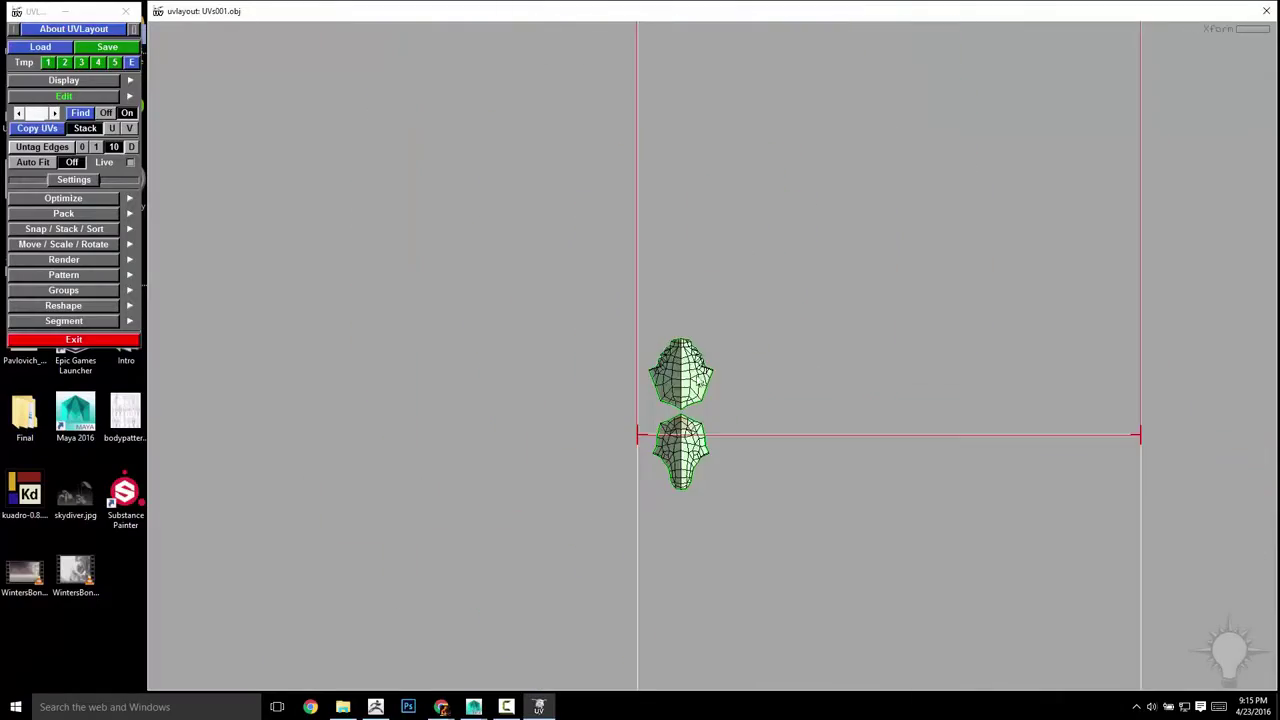
pyautogui.press('3')
pyautogui.moveTo(707, 390); pyautogui.dragTo(745, 378)
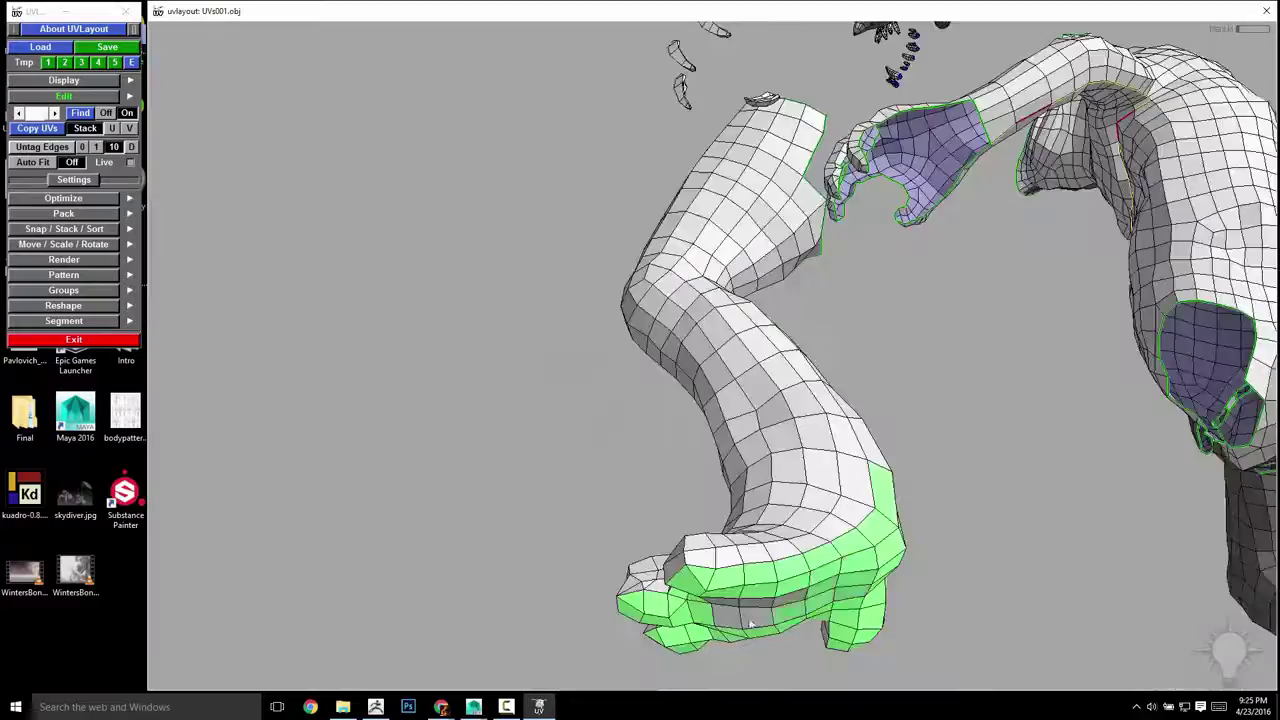
pyautogui.moveTo(750, 624); pyautogui.dragTo(602, 514)
pyautogui.moveTo(702, 308); pyautogui.dragTo(810, 235)
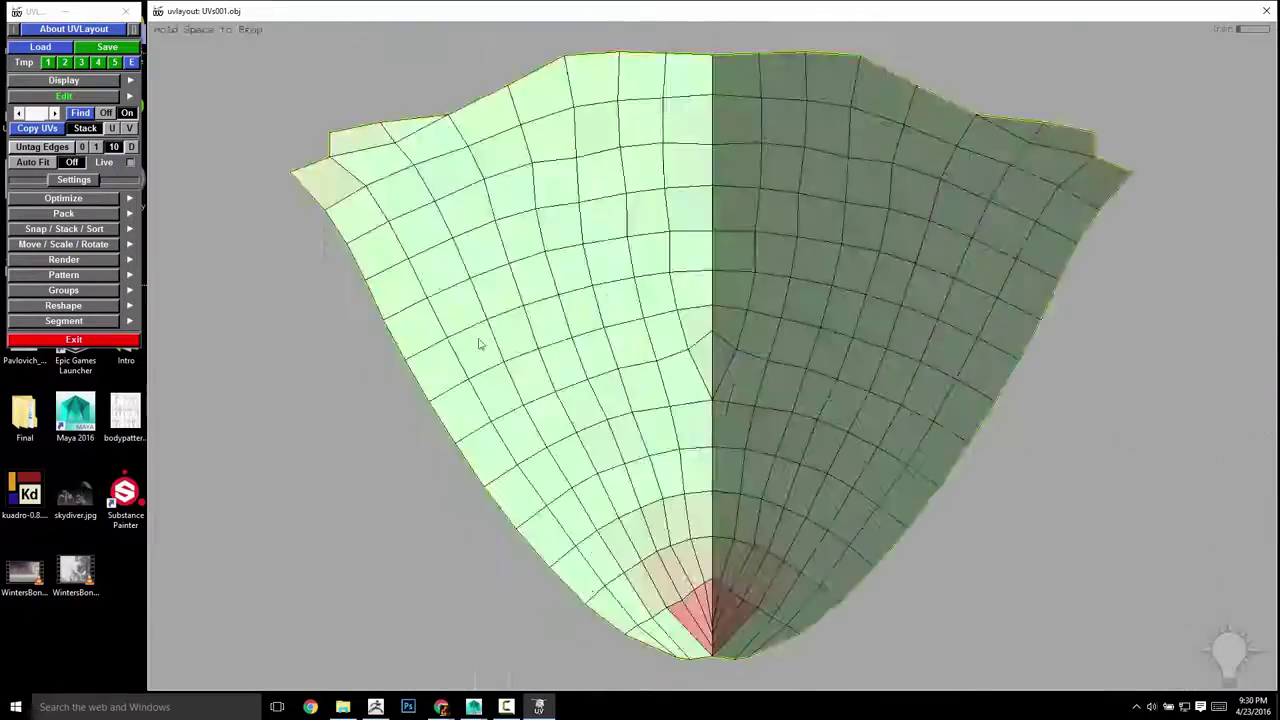
# - Examine the flattened shell's tip and the two small tip pieces up close
pyautogui.moveTo(477, 343); pyautogui.dragTo(641, 437, button='right')
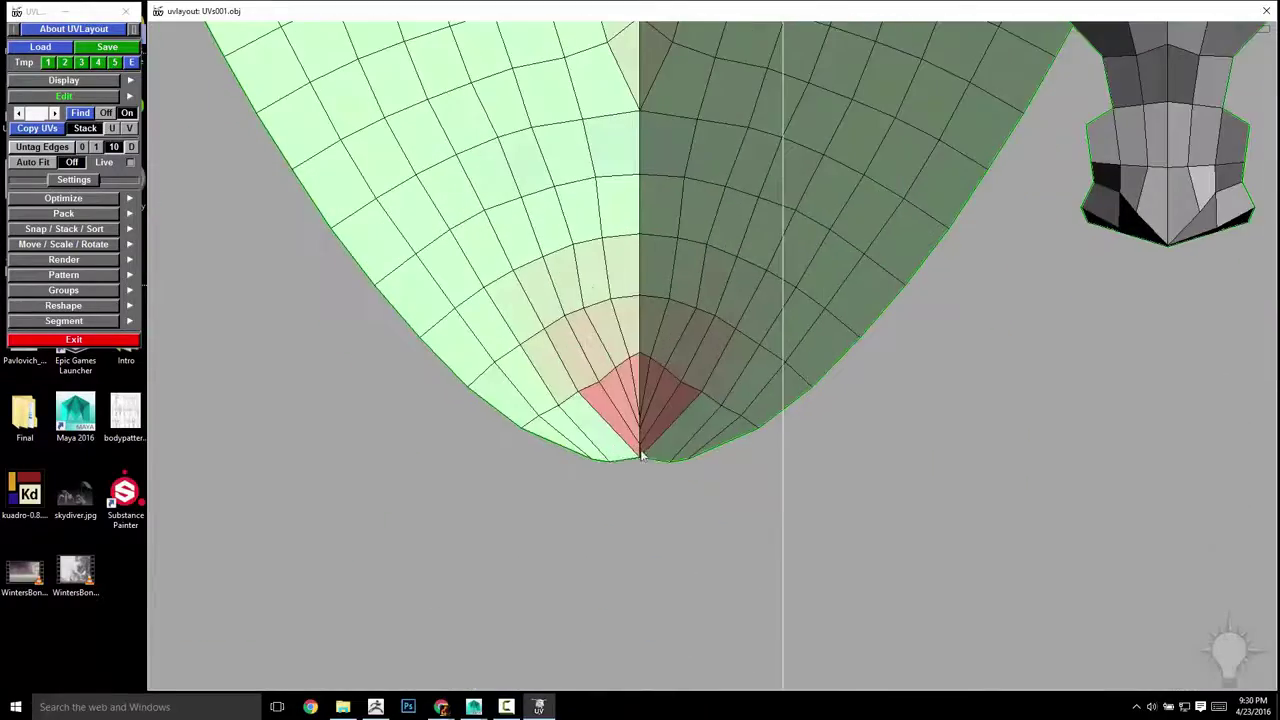
pyautogui.moveTo(585, 275); pyautogui.dragTo(567, 346, button='right')
pyautogui.press('2')
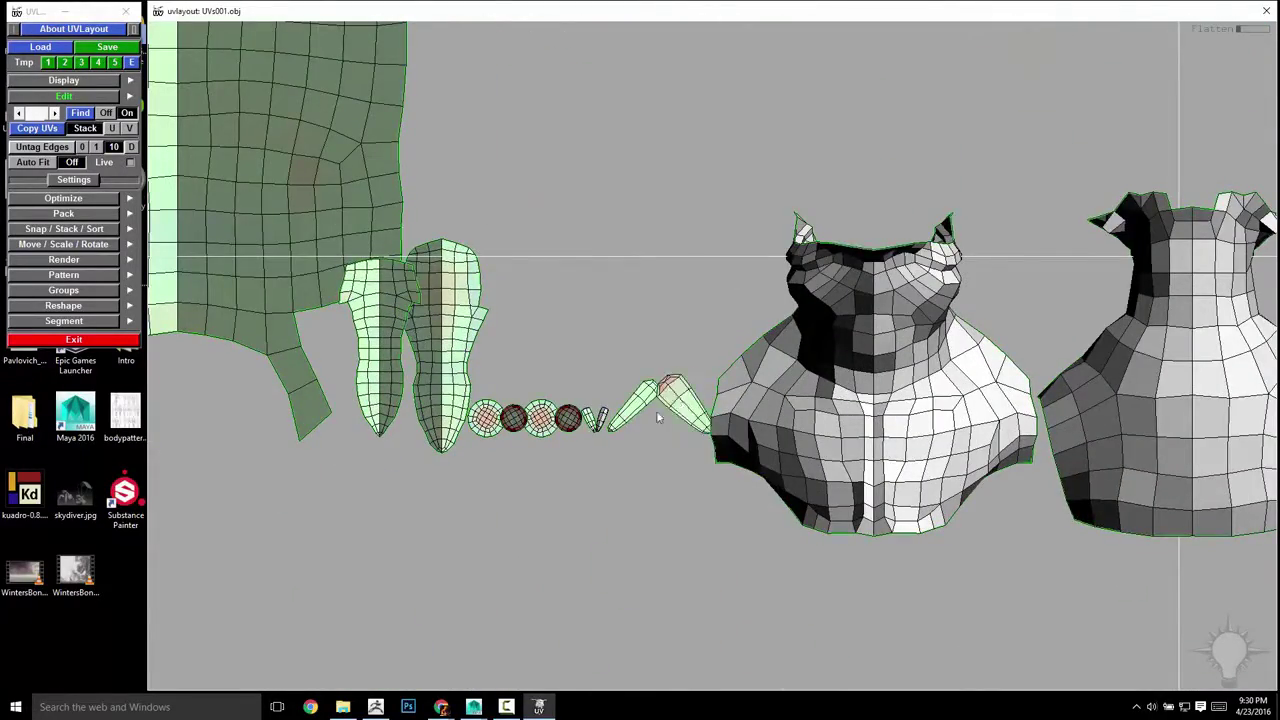
pyautogui.moveTo(657, 218); pyautogui.dragTo(732, 511, button='right')
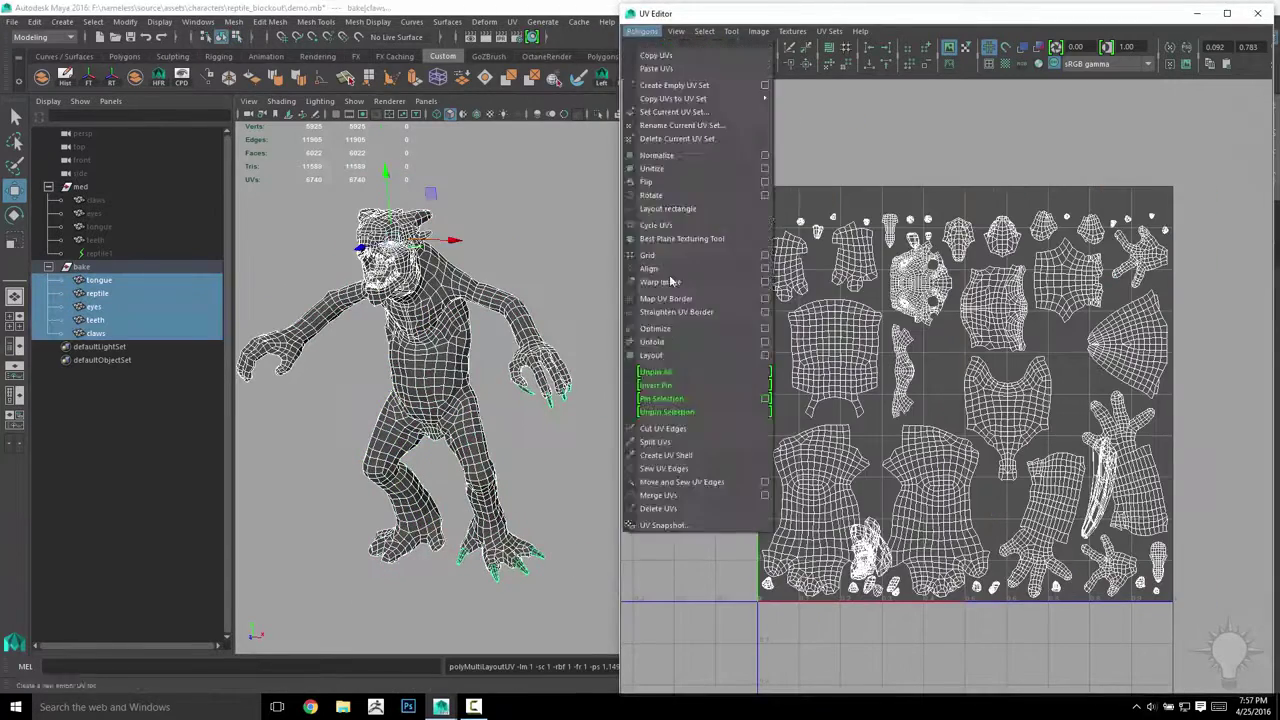
# - Move the Layout options aside and turn on UV distortion shading to check the shells
pyautogui.scroll(-1, 492, 201)
pyautogui.moveTo(503, 287); pyautogui.dragTo(515, 233)
pyautogui.moveTo(280, 134); pyautogui.dragTo(144, 106)
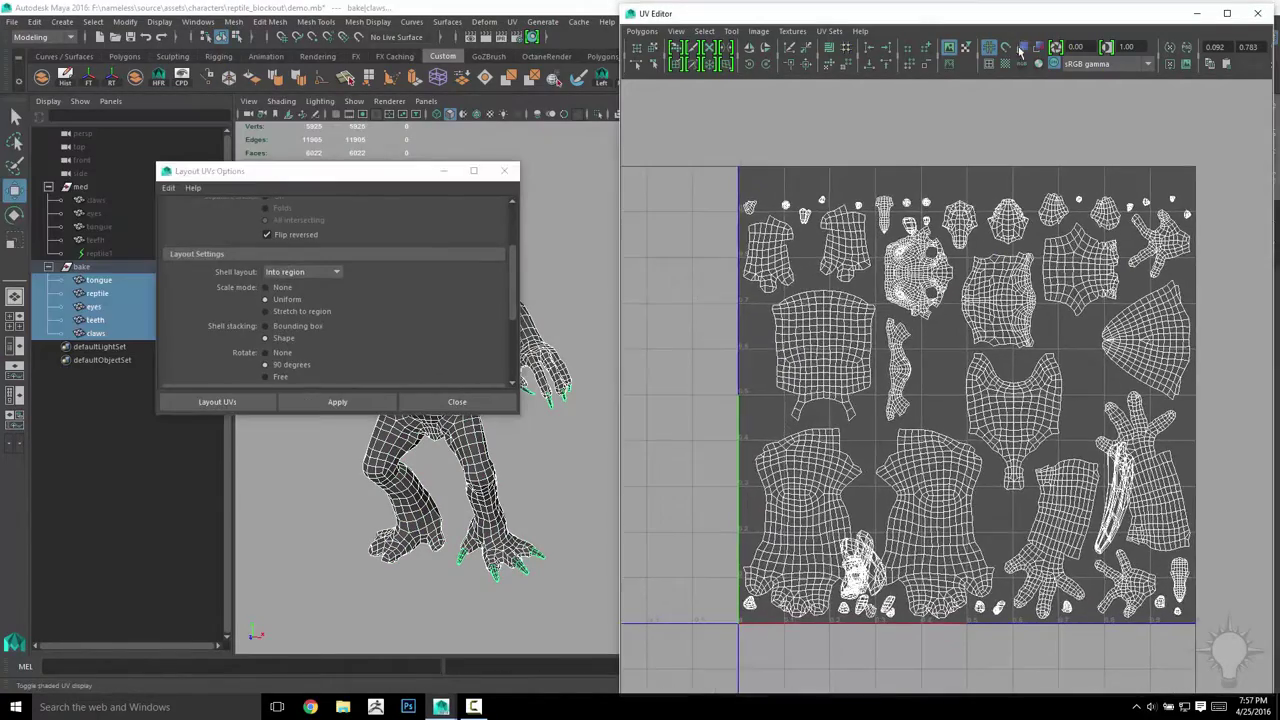
pyautogui.click(1022, 47)
pyautogui.scroll(5, 808, 327)
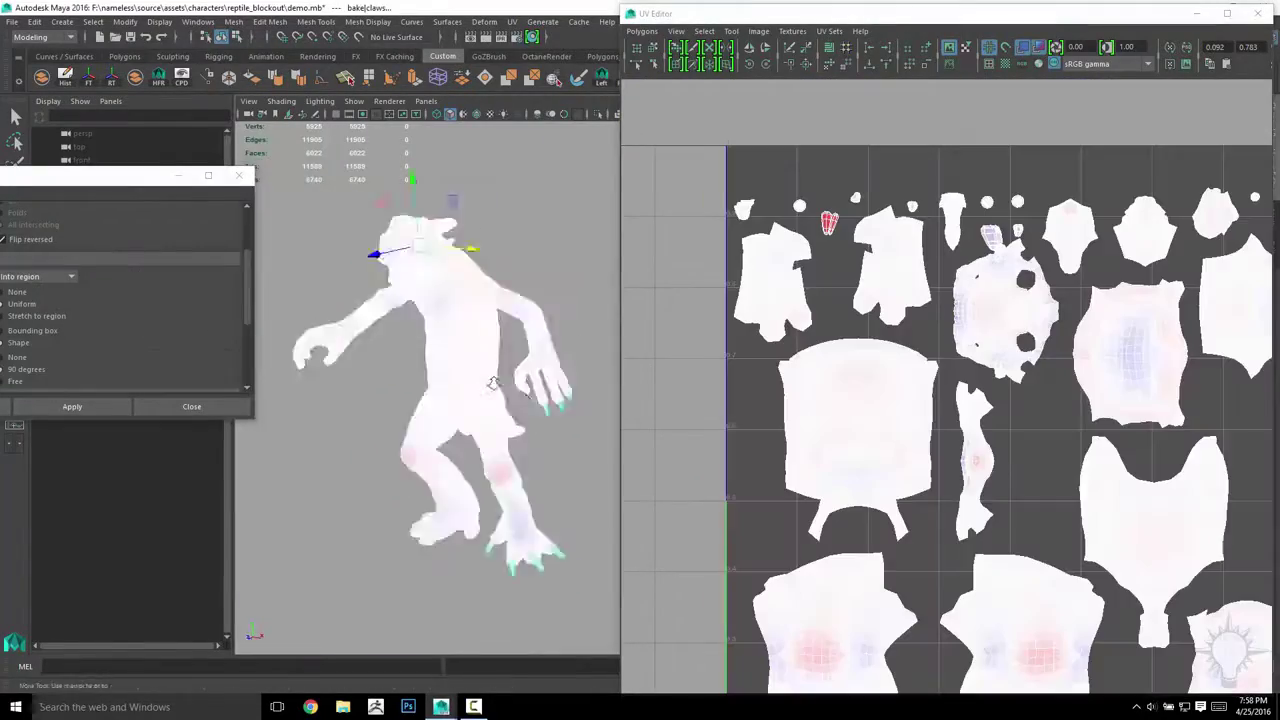
pyautogui.scroll(5, 430, 263)
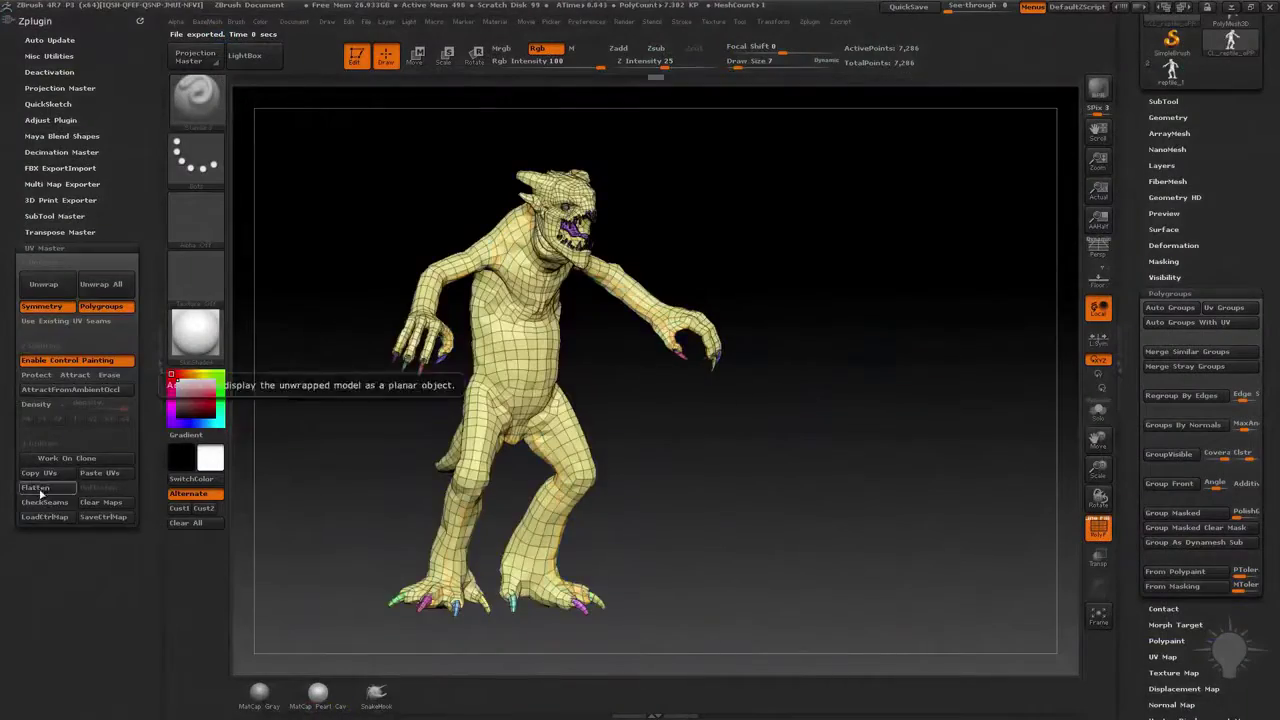
# - Flatten the model in UV Master to preview its UVs, then return to Draw mode and front view
pyautogui.click(36, 488)
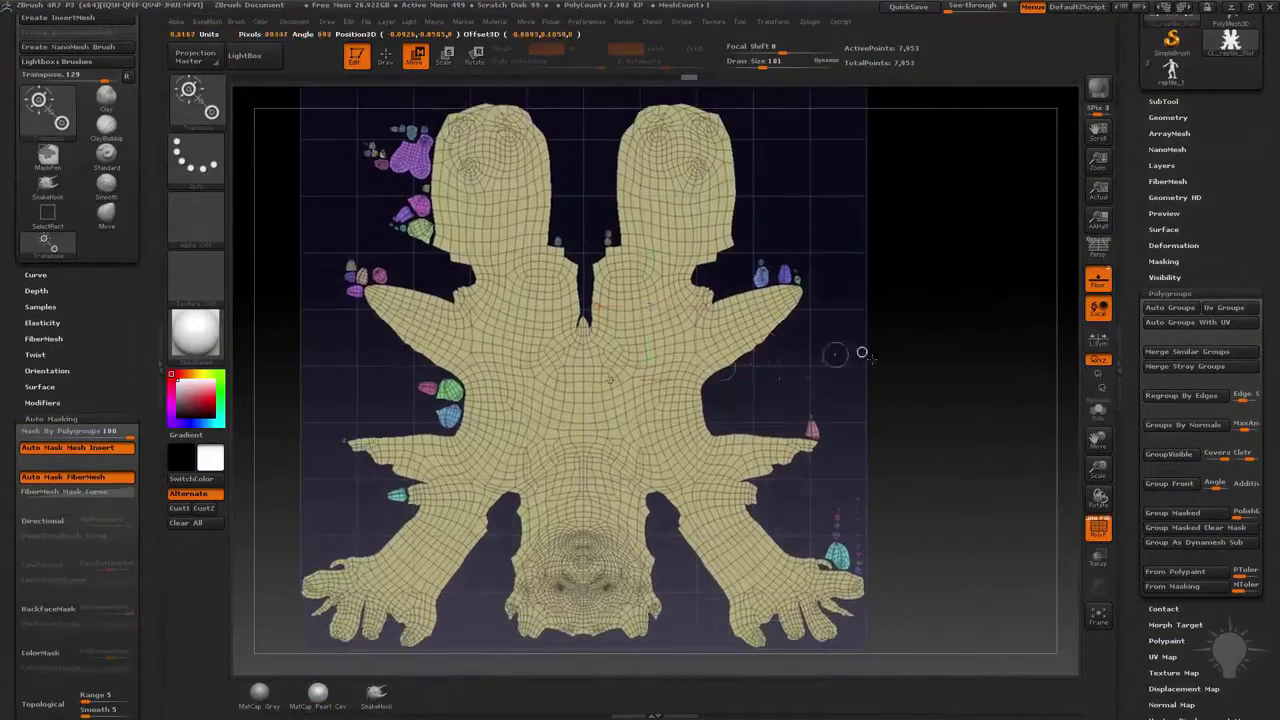
pyautogui.press('q')
pyautogui.moveTo(862, 352)
pyautogui.mouseDown()
pyautogui.moveTo(840, 203)
pyautogui.moveTo(900, 380)
pyautogui.mouseUp()
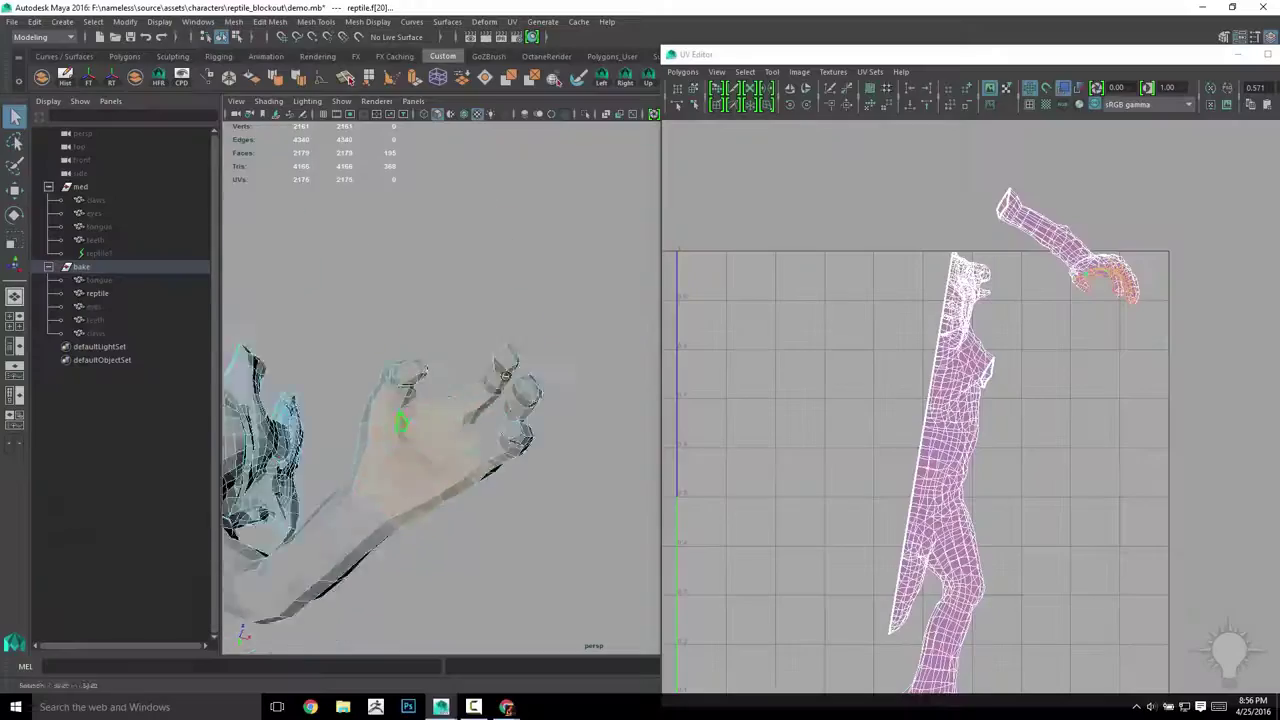
pyautogui.keyDown('ctrl'); pyautogui.moveTo(471, 375); pyautogui.dragTo(464, 425, button='right'); pyautogui.keyUp('ctrl')
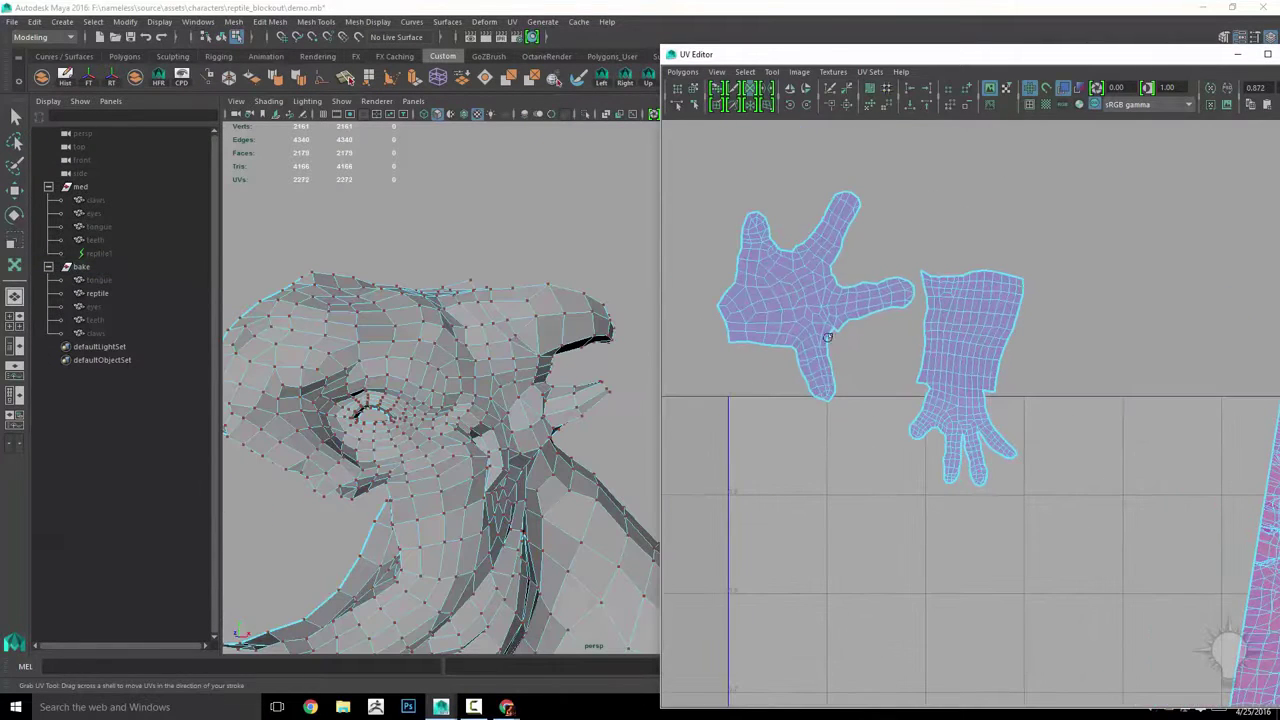
# - Move the left hand UV shell down-left, then freeze and unfold the hand UVs
pyautogui.scroll(2, 799, 241)
pyautogui.moveTo(835, 187); pyautogui.dragTo(826, 227)
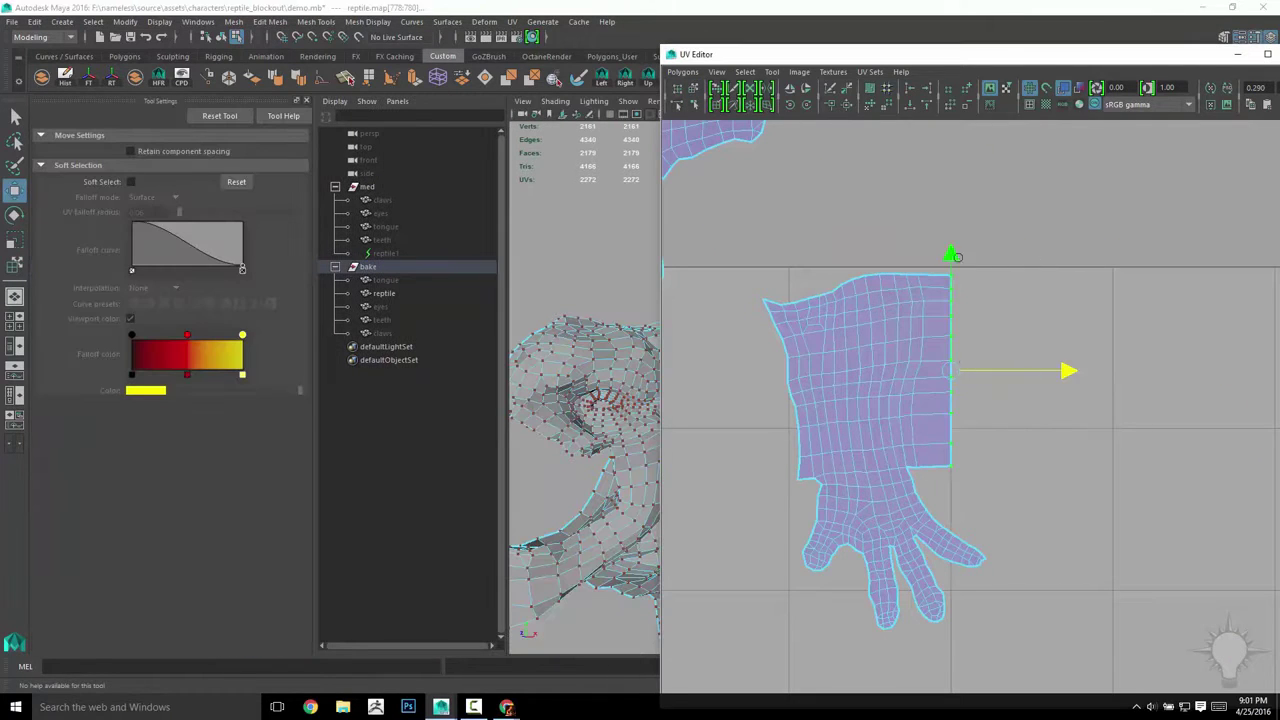
pyautogui.keyDown('shift'); pyautogui.rightClick(897, 323); pyautogui.keyUp('shift')
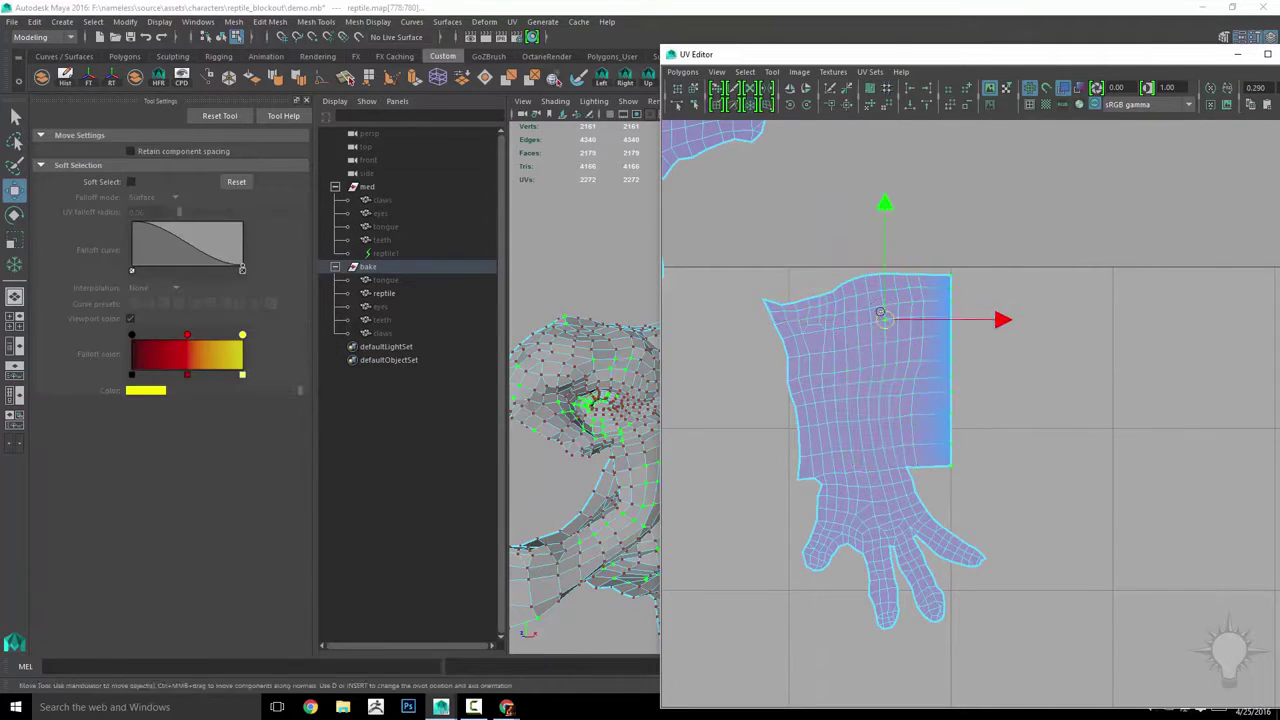
pyautogui.click(867, 104)
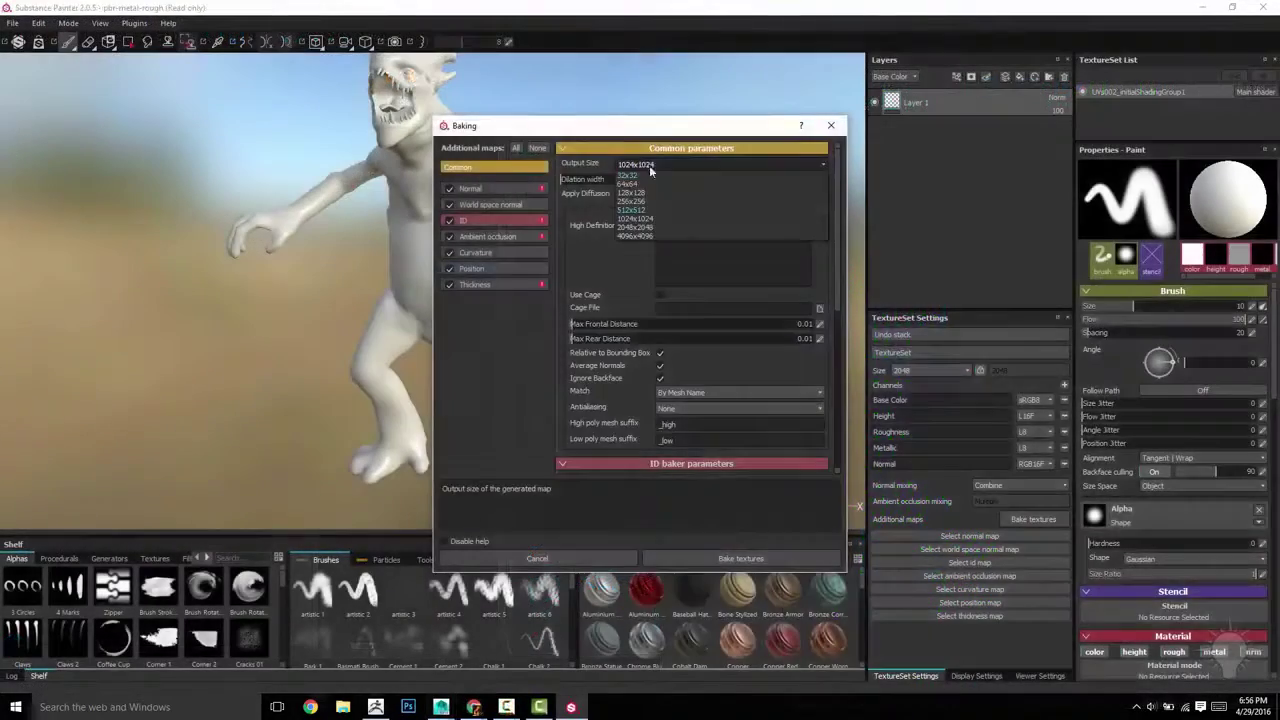
# - Start generating baked maps and load the high-definition mesh to bake from
pyautogui.click(649, 165)
pyautogui.doubleClick(671, 246)
pyautogui.click(696, 510)
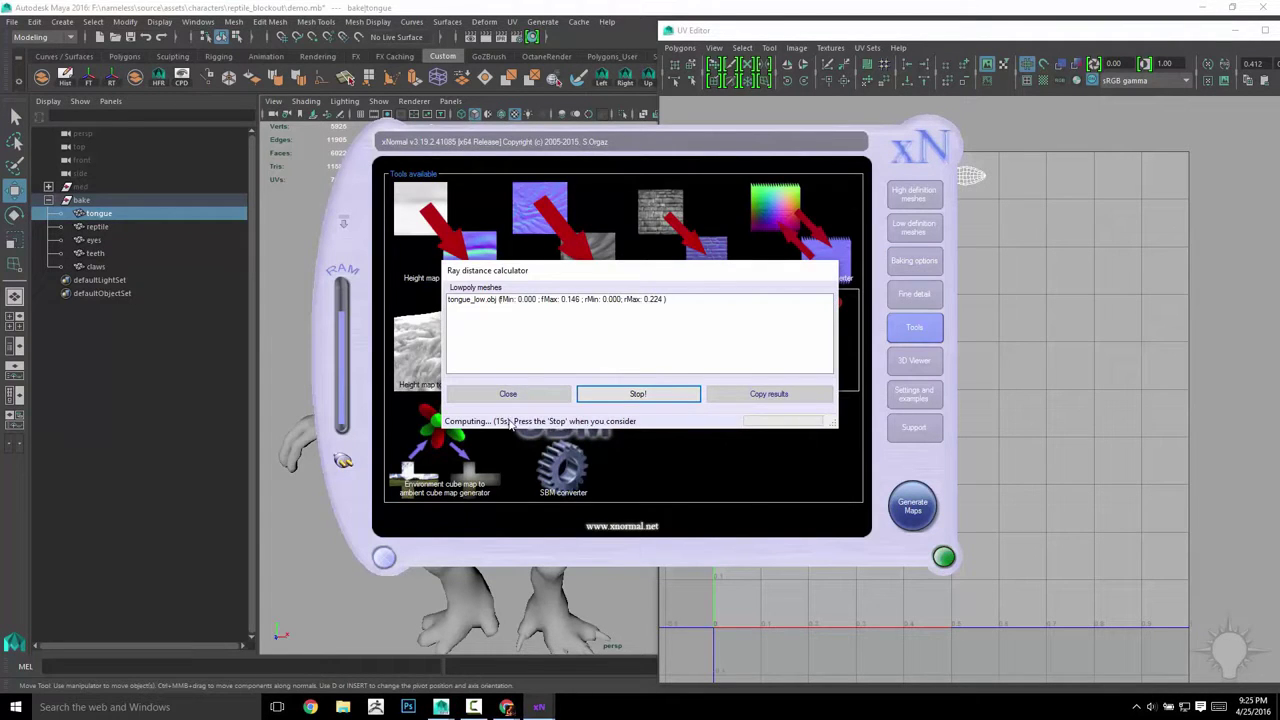
# - Close the ray distance results, show the cage and expand it around the tongue mesh
pyautogui.click(508, 394)
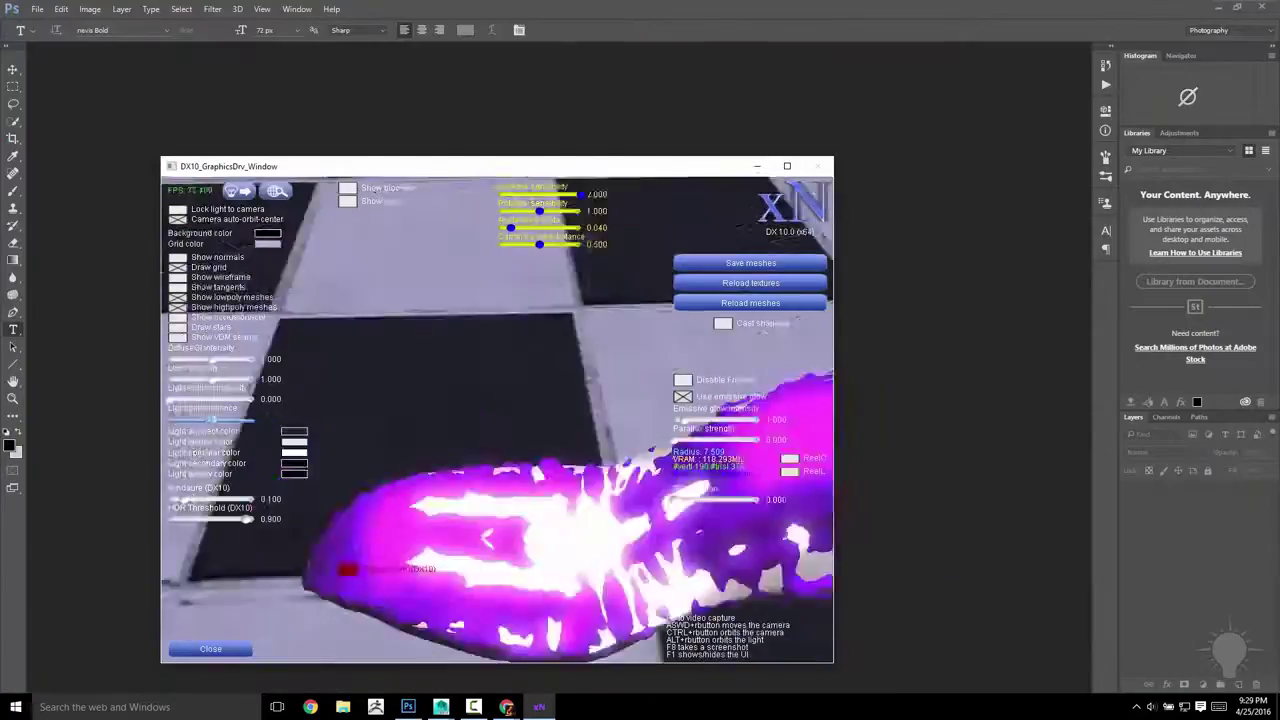
pyautogui.click(347, 201)
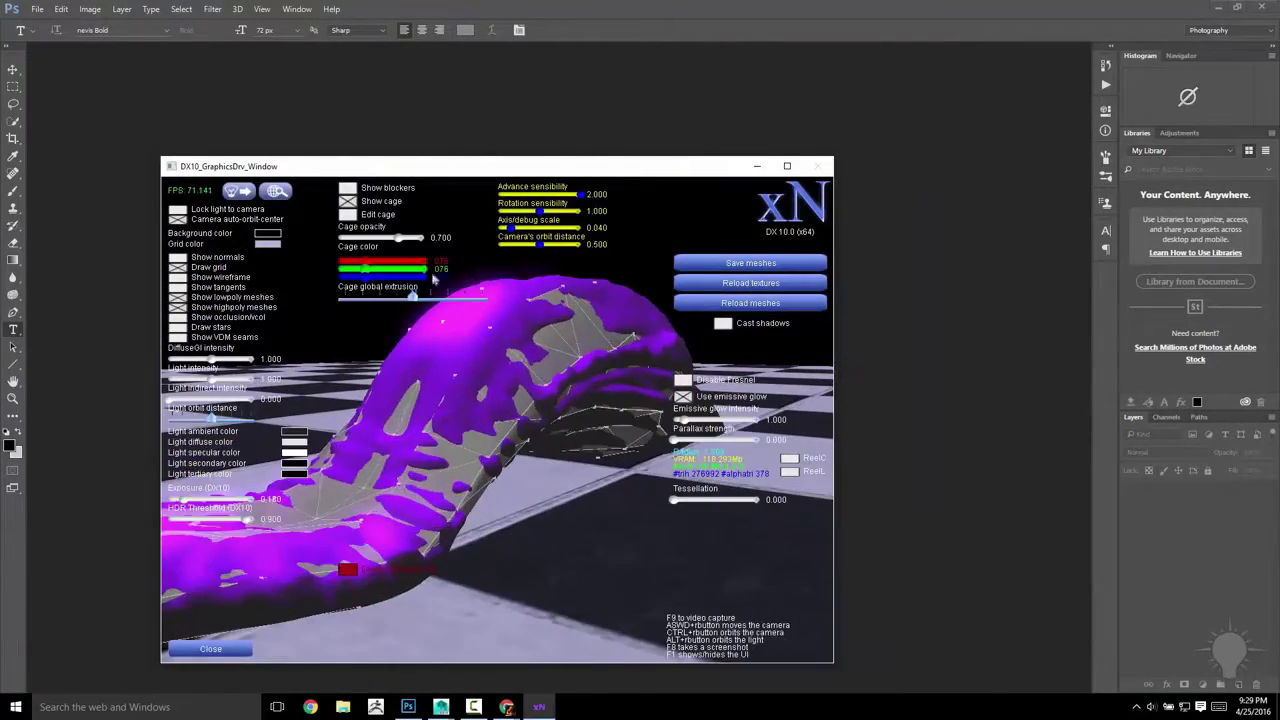
pyautogui.moveTo(412, 297); pyautogui.dragTo(432, 297)
pyautogui.moveTo(432, 297); pyautogui.dragTo(445, 297)
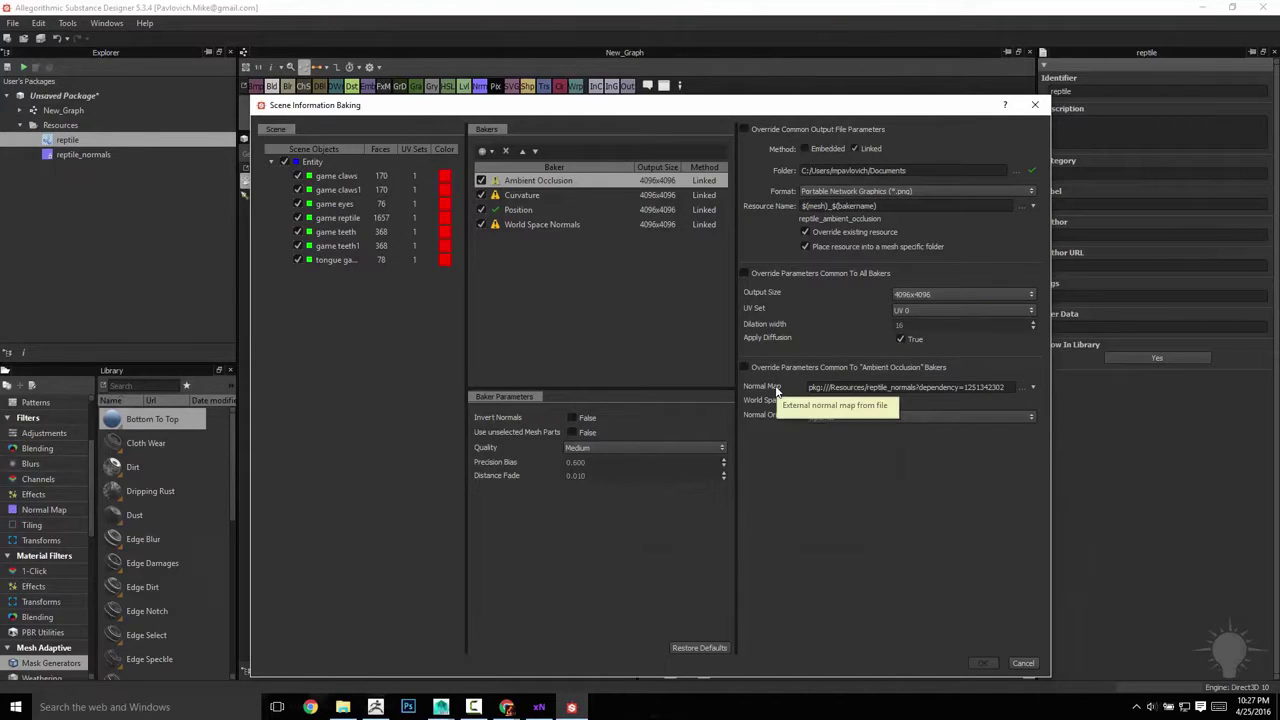
# - Review the baked world space normals and ambient occlusion maps, enabling mesh-based ambient occlusion
pyautogui.press('Escape')
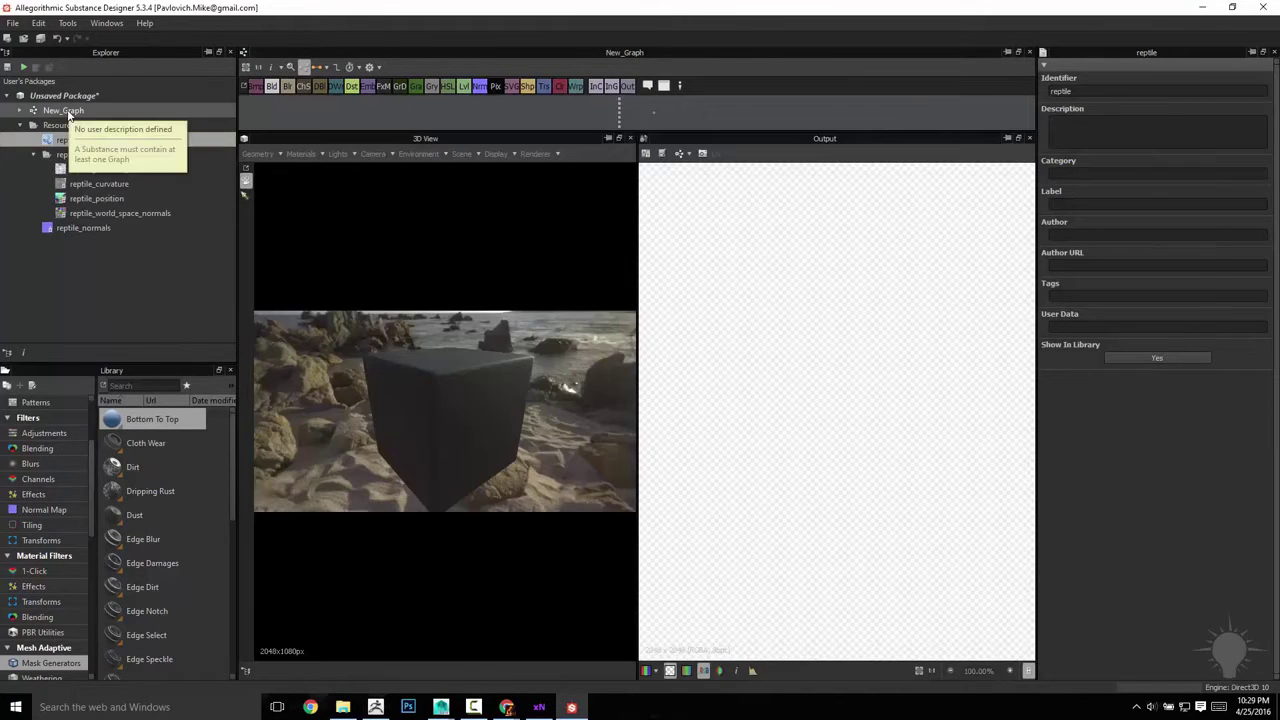
pyautogui.press('Down')
pyautogui.press('Down')
pyautogui.press('Down')
pyautogui.press('Down')
pyautogui.press('Down')
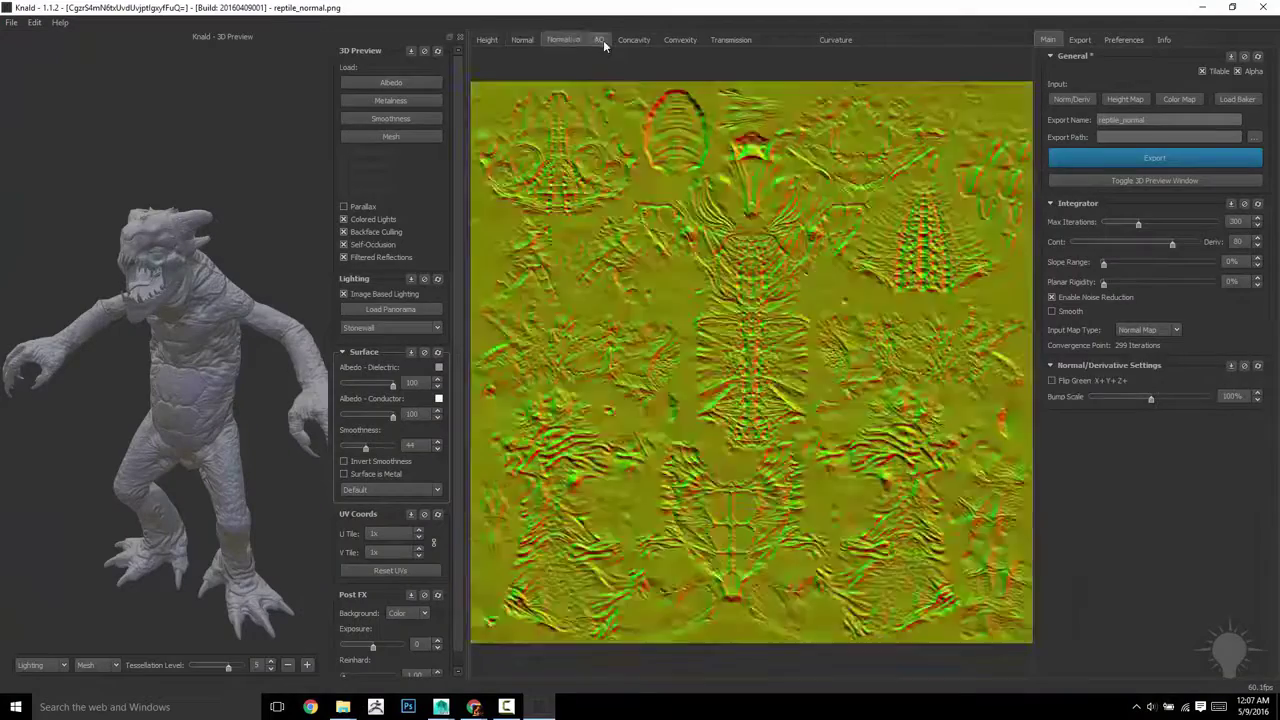
pyautogui.click(600, 40)
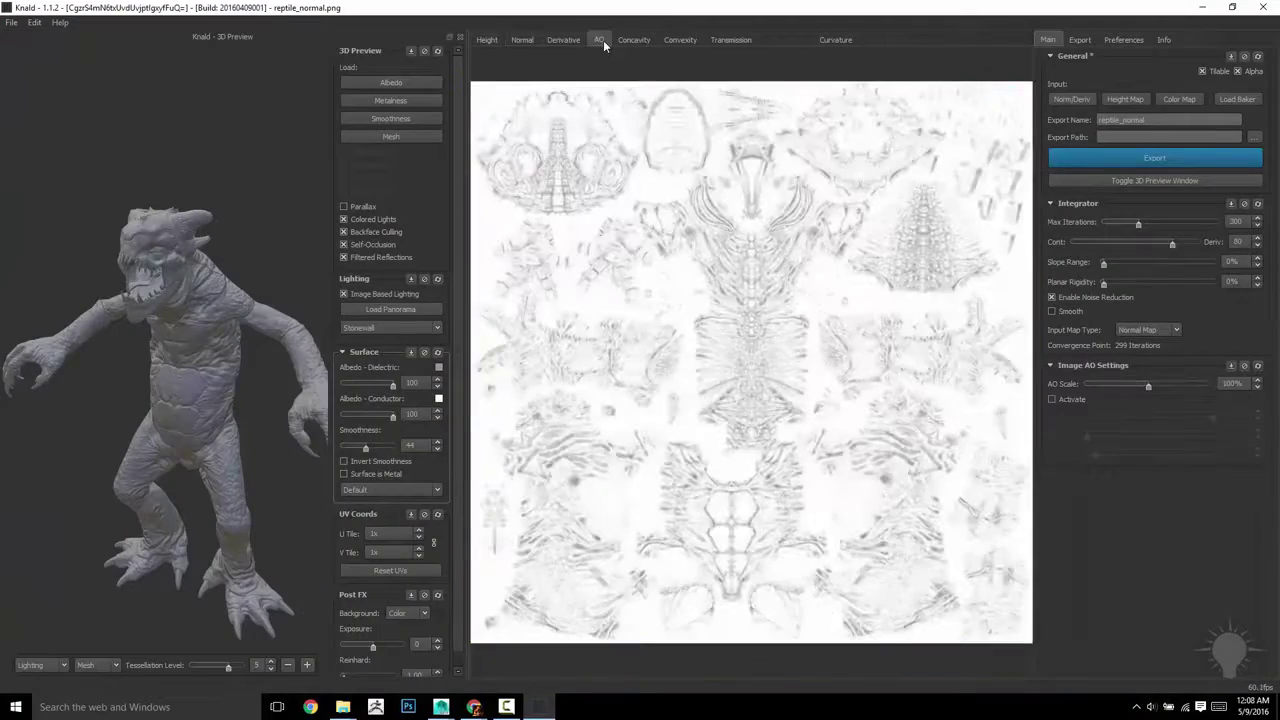
pyautogui.click(1051, 399)
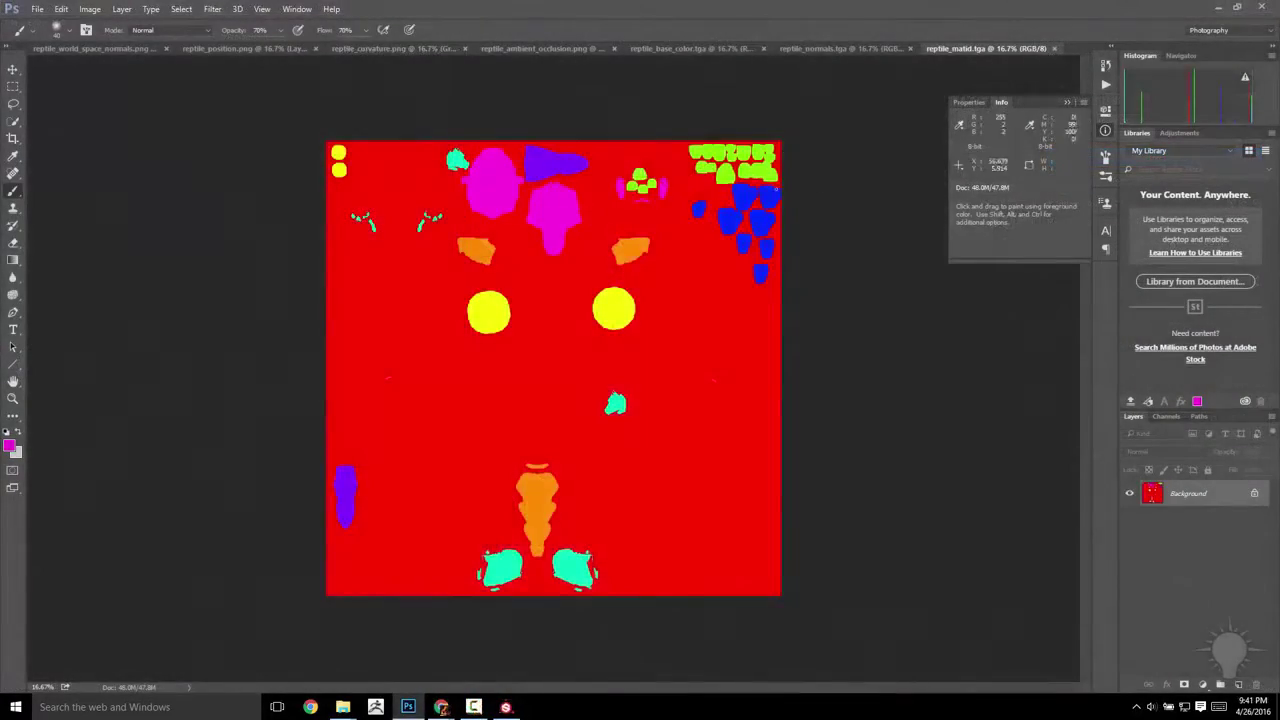
pyautogui.hotkey('ctrl', 'shift', 'Tab')
pyautogui.hotkey('ctrl', 'shift', 'Tab')
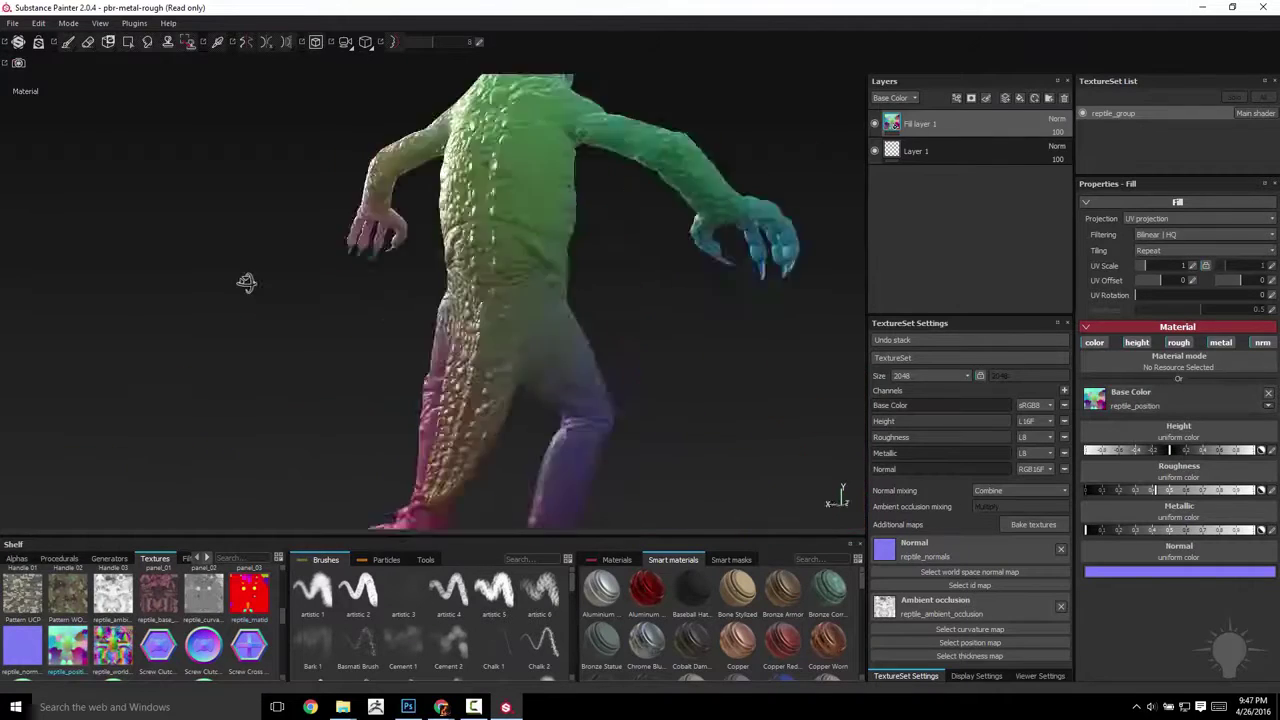
# - Use the position map as the base colour and apply a leather material to the preview sphere
pyautogui.keyDown('alt'); pyautogui.moveTo(246, 282); pyautogui.dragTo(545, 473); pyautogui.keyUp('alt')
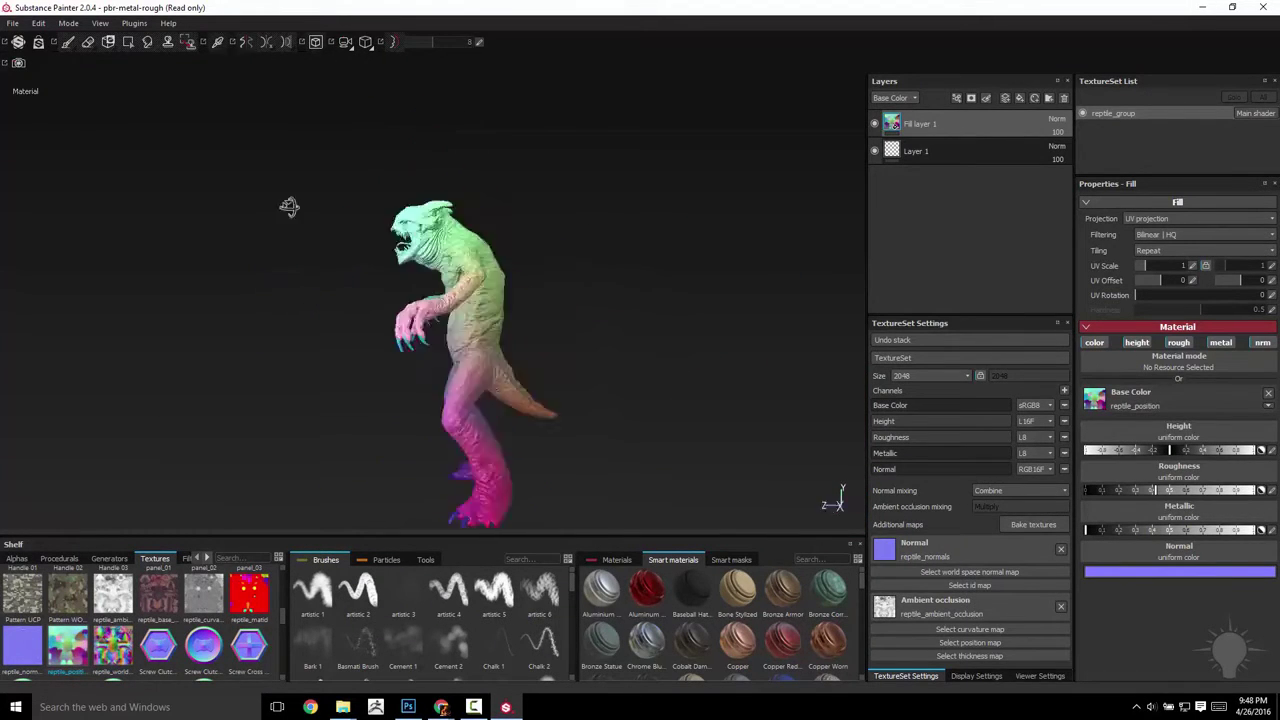
pyautogui.moveTo(125, 648); pyautogui.dragTo(1146, 402)
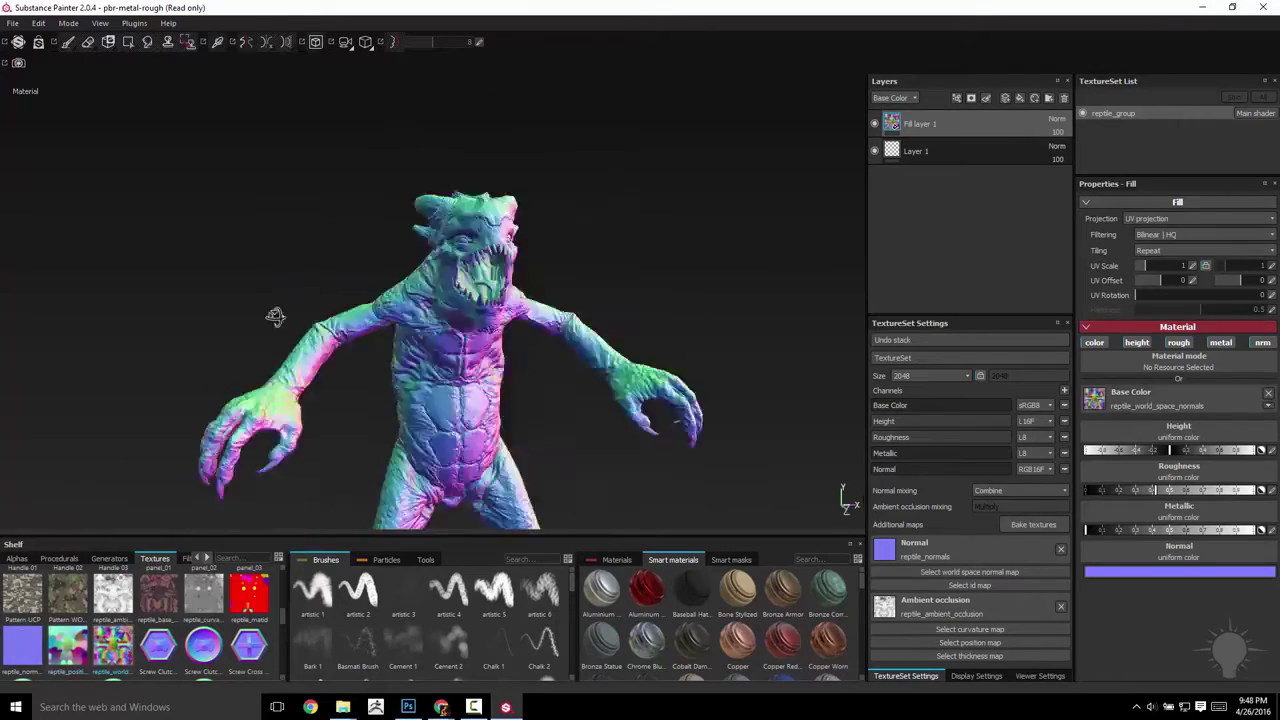
pyautogui.moveTo(646, 588); pyautogui.dragTo(685, 408)
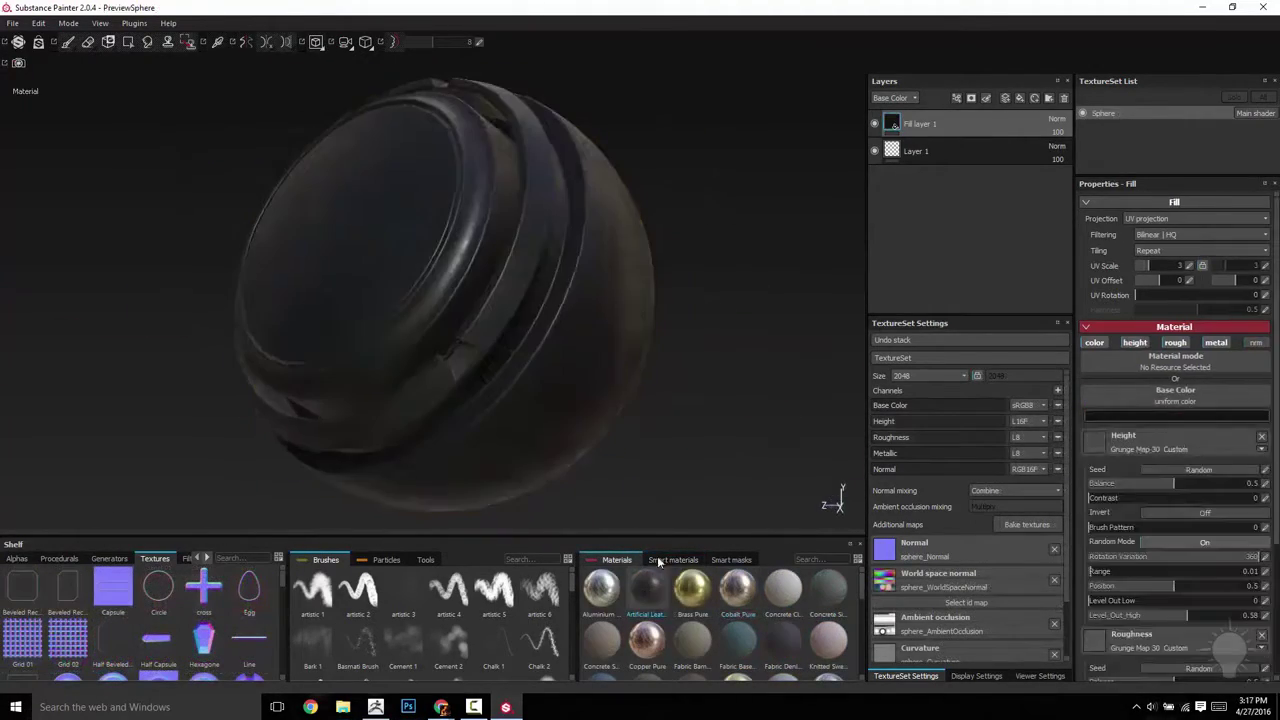
pyautogui.scroll(-3, 850, 625)
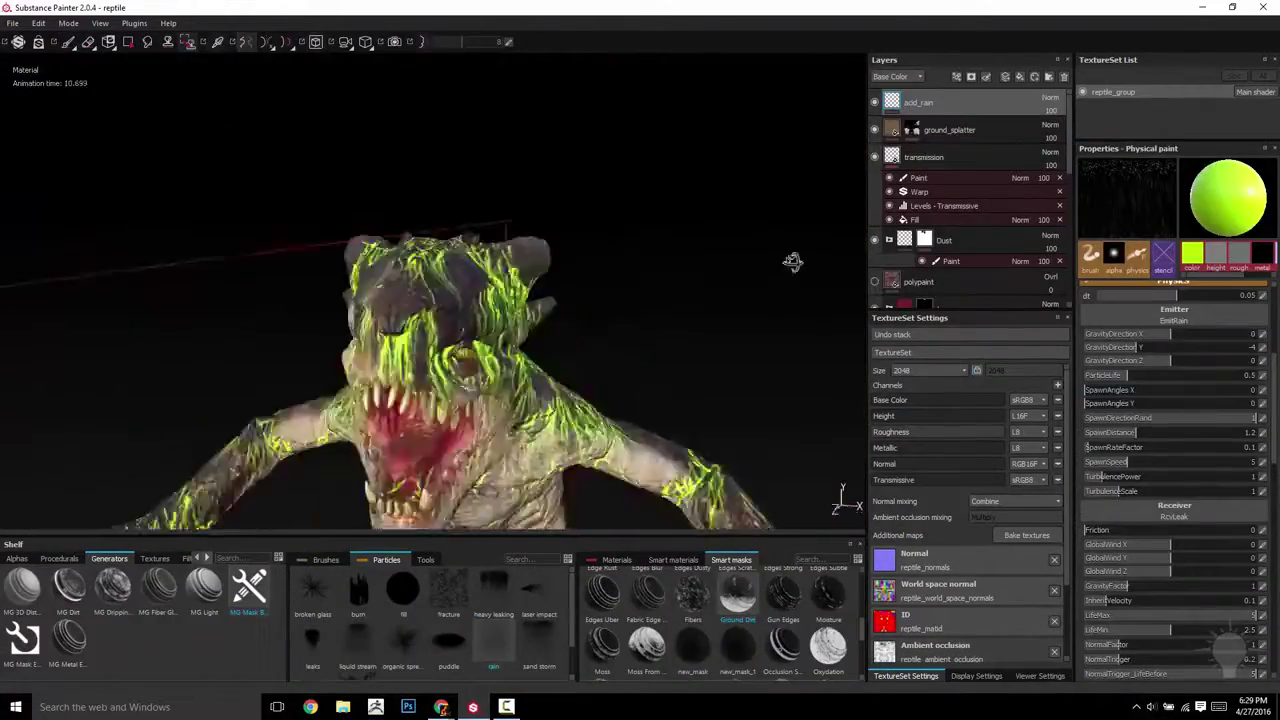
# - From a close side view of the reptile, shift the subdermal colour hue
pyautogui.keyDown('alt'); pyautogui.moveTo(792, 262); pyautogui.dragTo(662, 268); pyautogui.keyUp('alt')
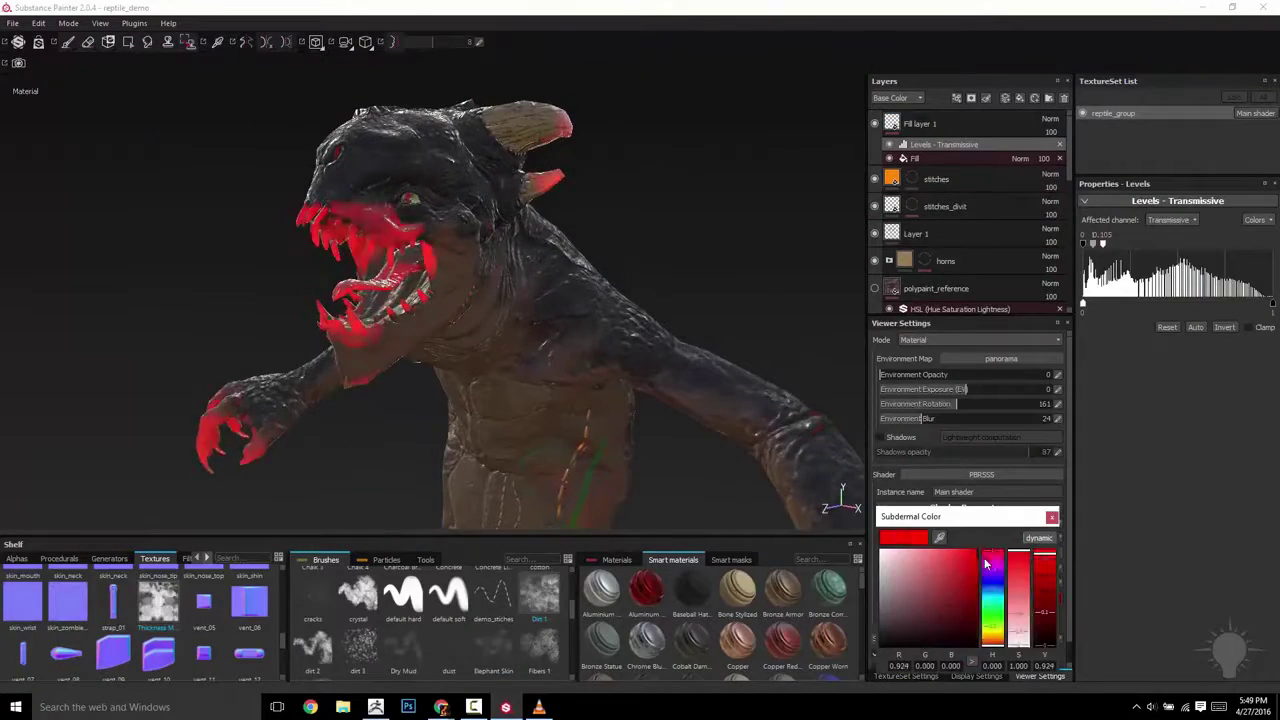
pyautogui.moveTo(997, 592); pyautogui.dragTo(996, 600)
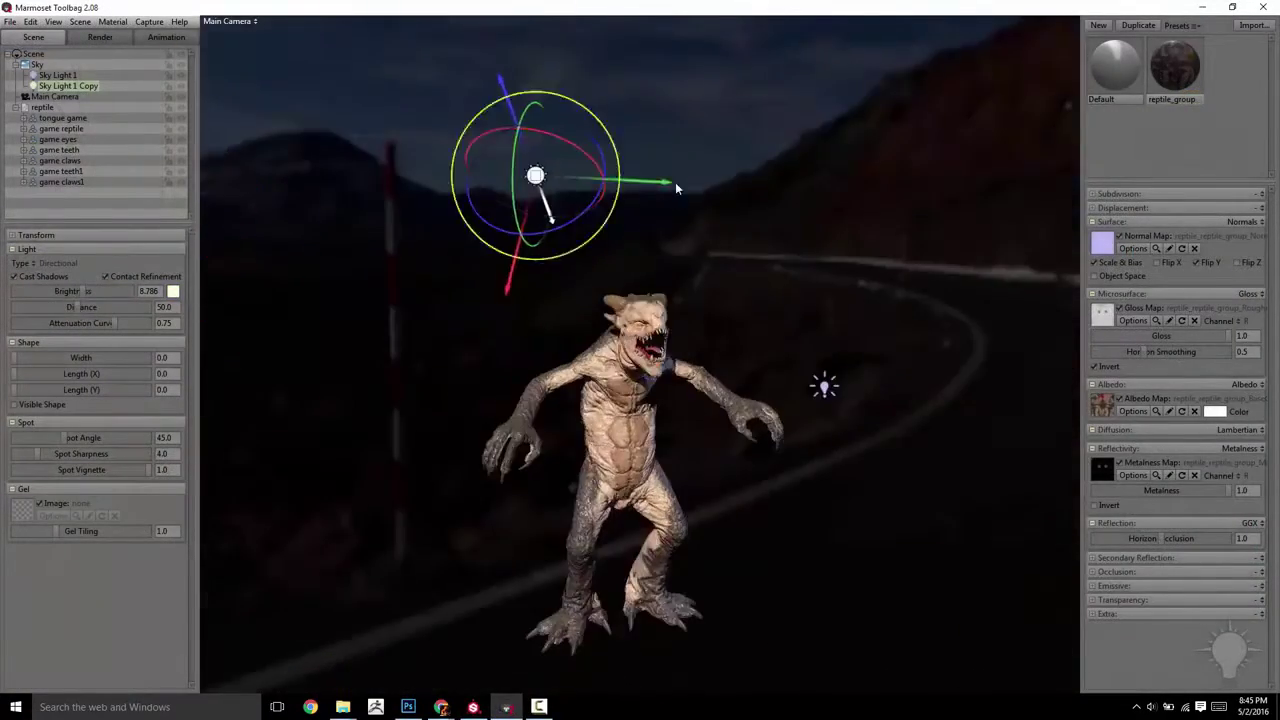
# - Place a new spot light and move it around the reptile
pyautogui.moveTo(675, 182); pyautogui.dragTo(433, 226)
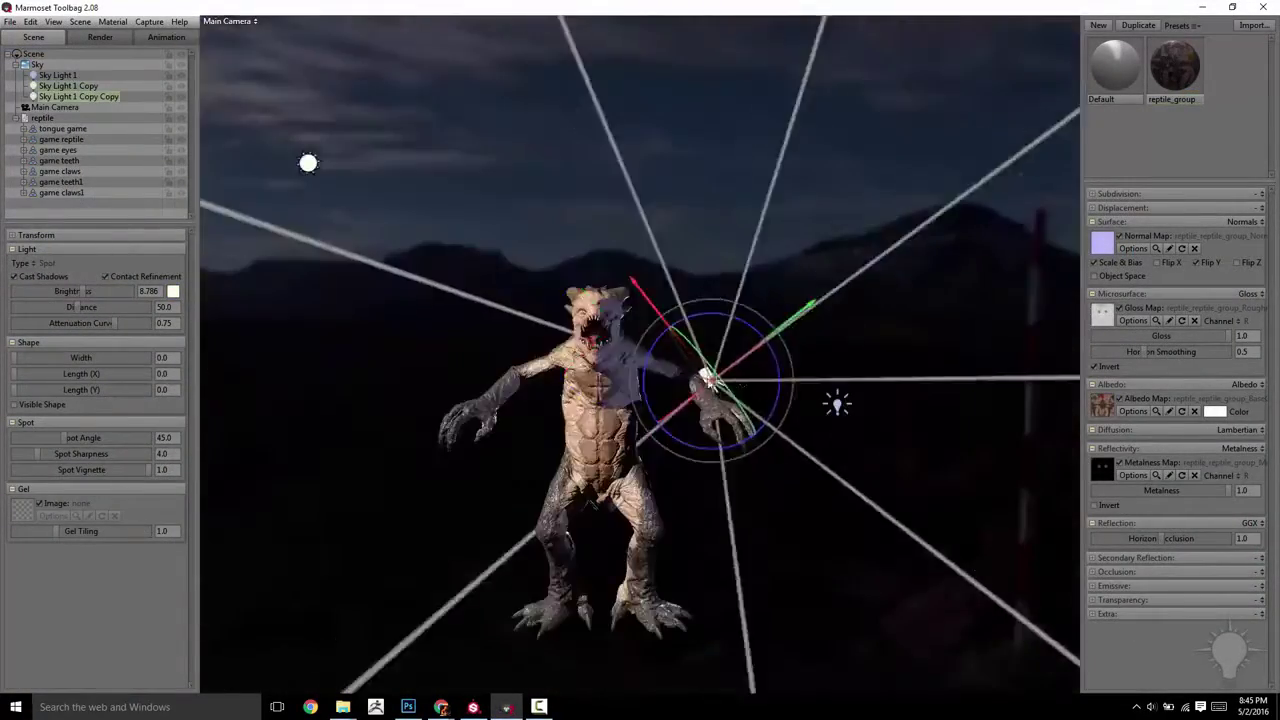
pyautogui.moveTo(700, 400); pyautogui.dragTo(625, 352)
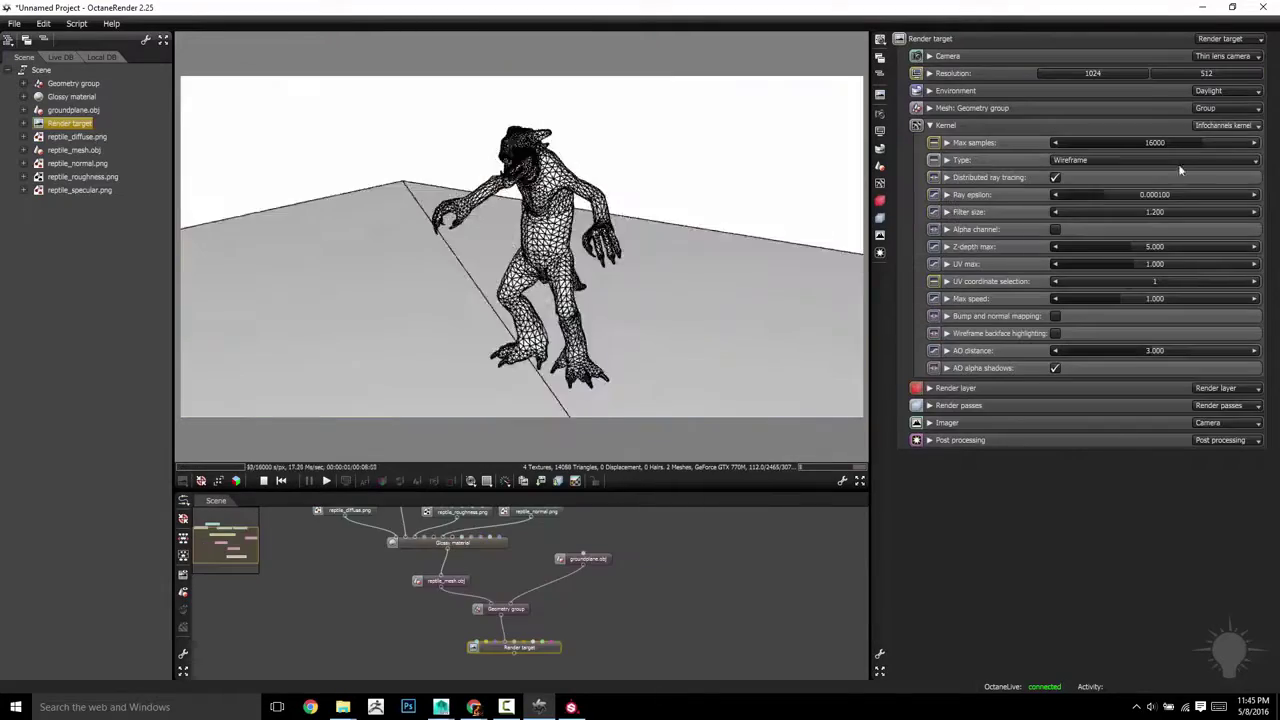
# - Switch the render kernel view to the object layer ID pass
pyautogui.click(1108, 160)
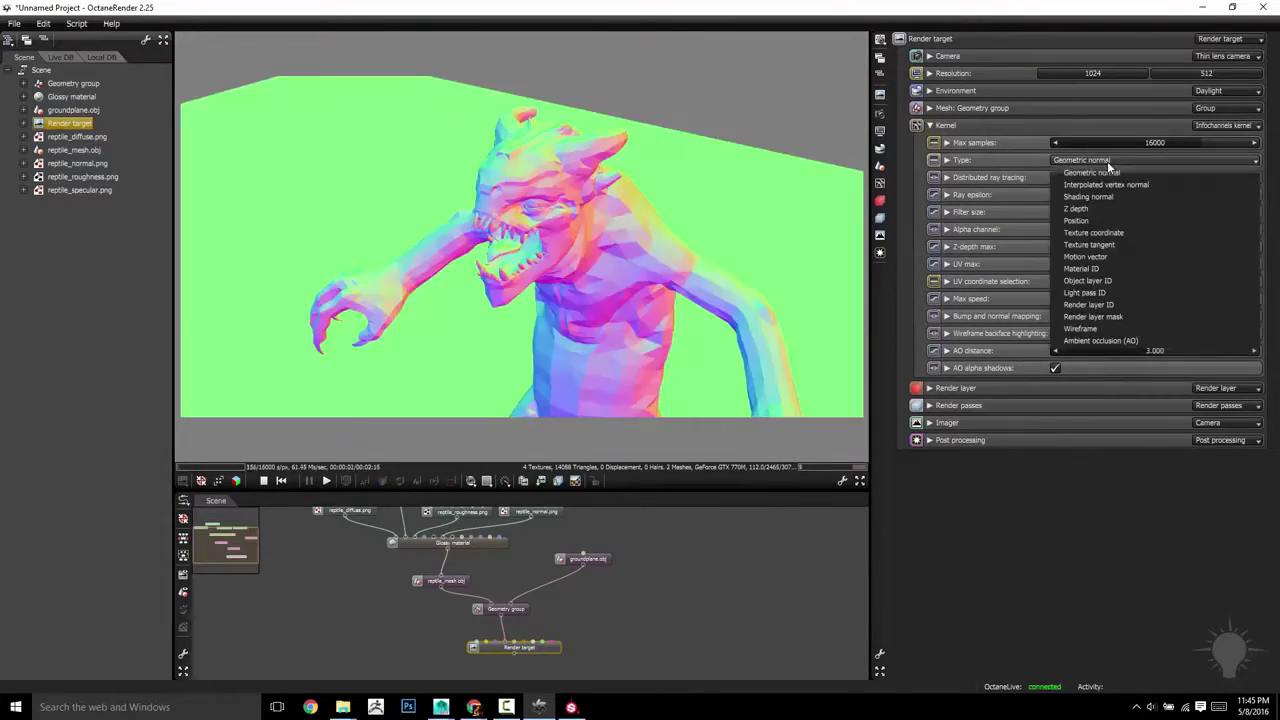
pyautogui.scroll(-4, 1107, 163)
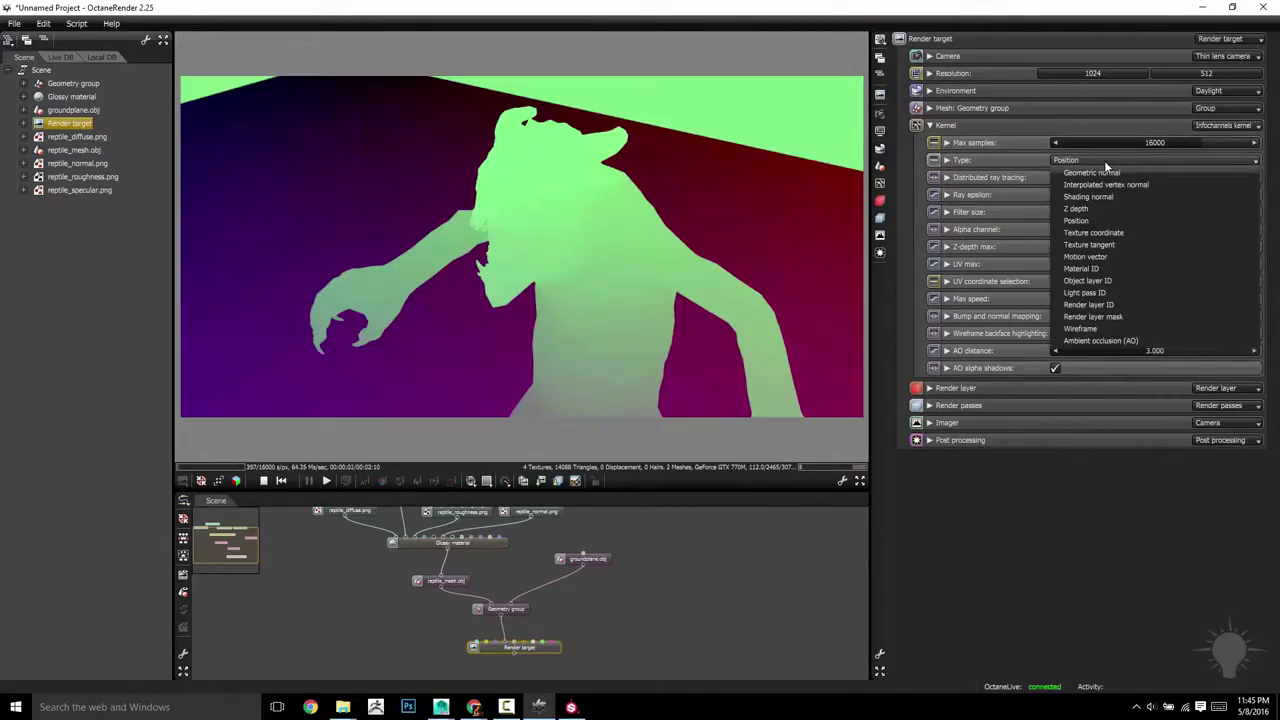
pyautogui.click(1122, 281)
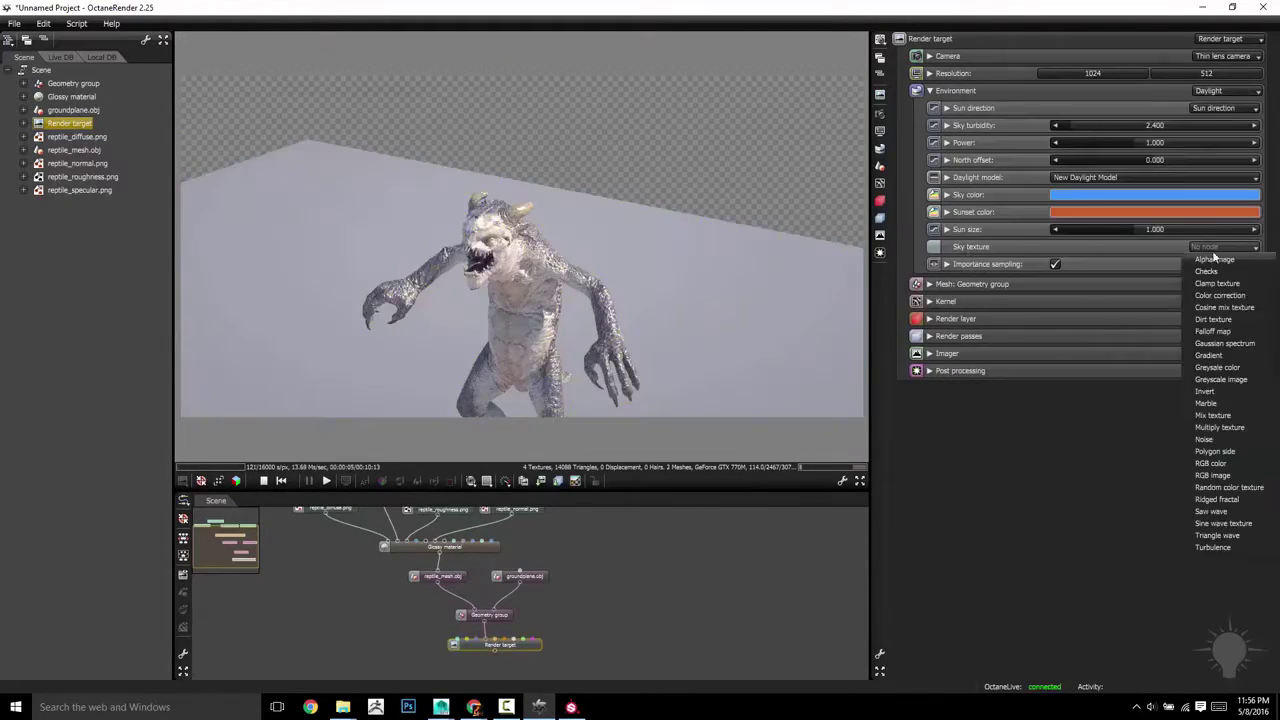
# - Use Circus_Backstage_3k.hdr as the sky texture and move the sun to shorten shadows
pyautogui.click(1210, 475)
pyautogui.doubleClick(455, 333)
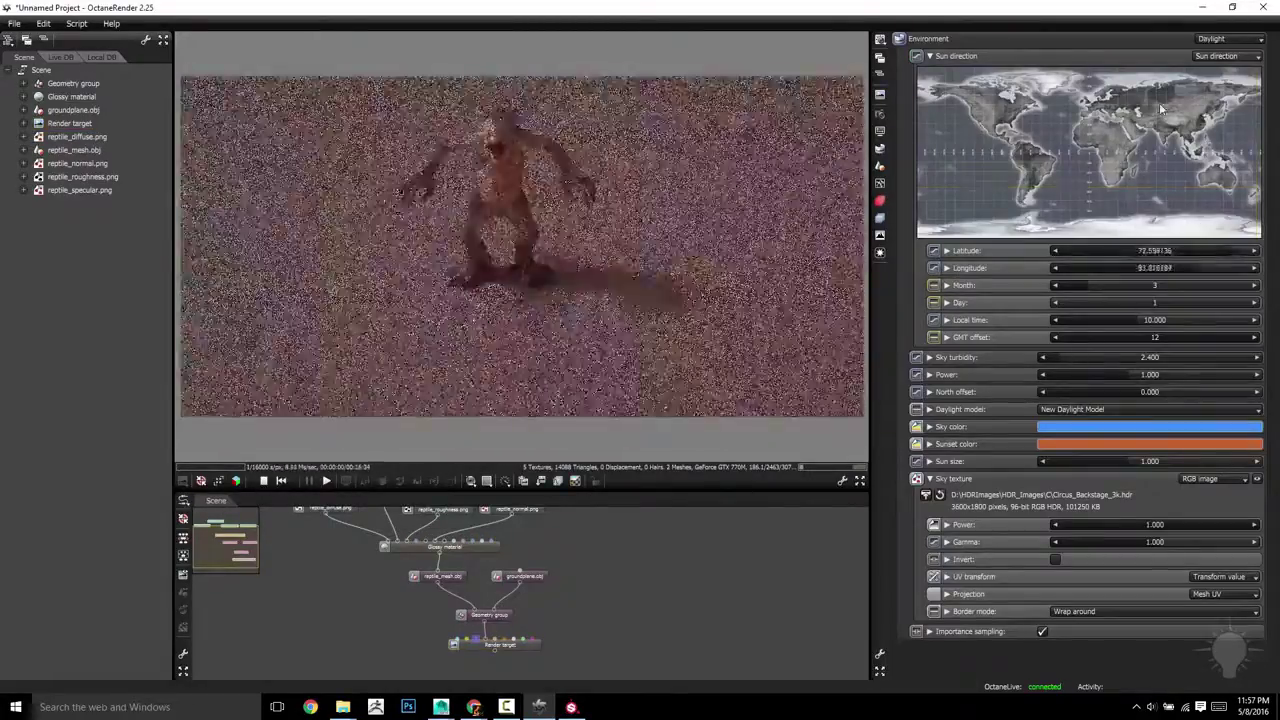
pyautogui.click(946, 576)
pyautogui.scroll(-1, 1034, 602)
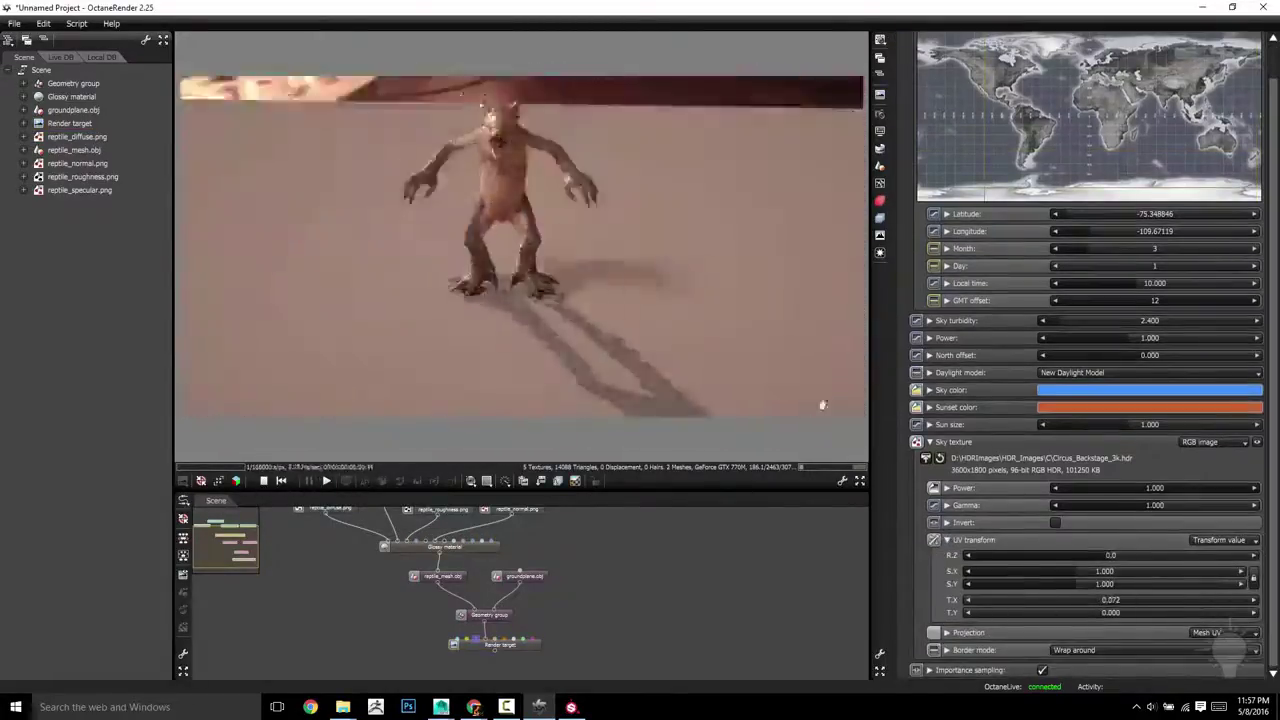
pyautogui.click(975, 111)
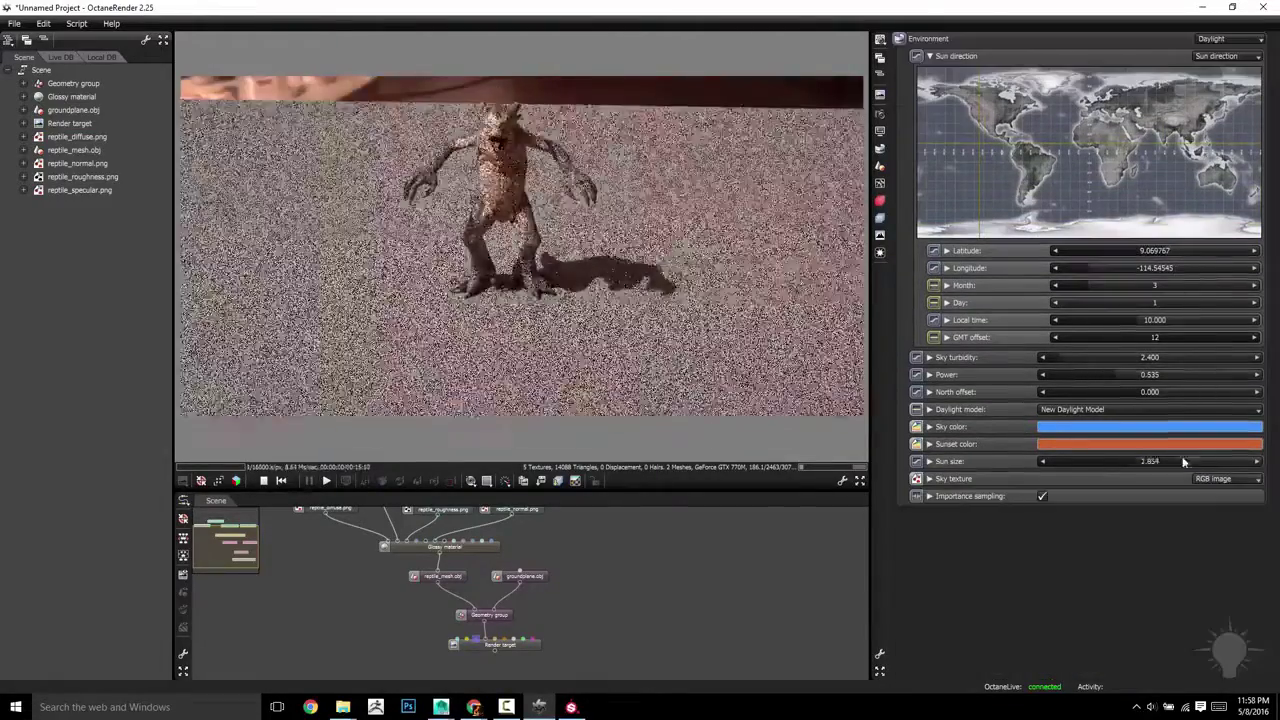
# - Adjust sky power and sun size, then raise the material's roughness gamma and index of refraction
pyautogui.moveTo(520, 250); pyautogui.dragTo(617, 297)
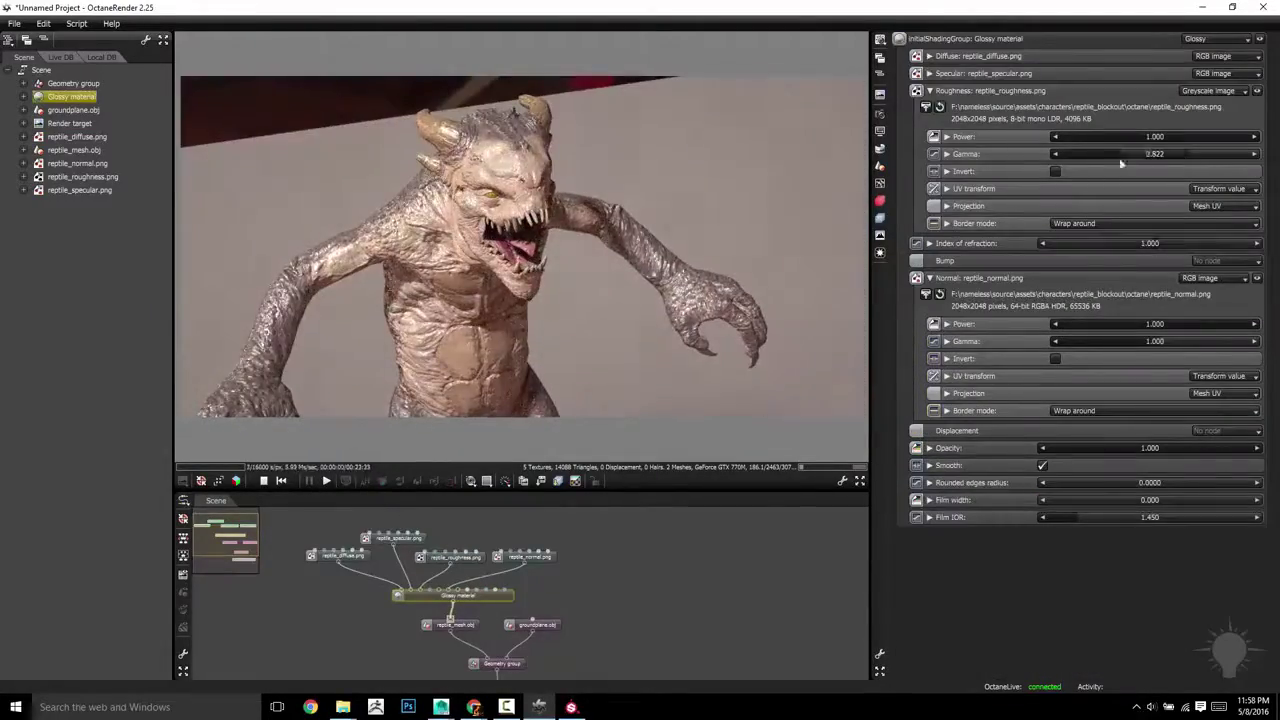
pyautogui.moveTo(1121, 163); pyautogui.dragTo(1128, 162)
pyautogui.moveTo(1143, 243); pyautogui.dragTo(1248, 246)
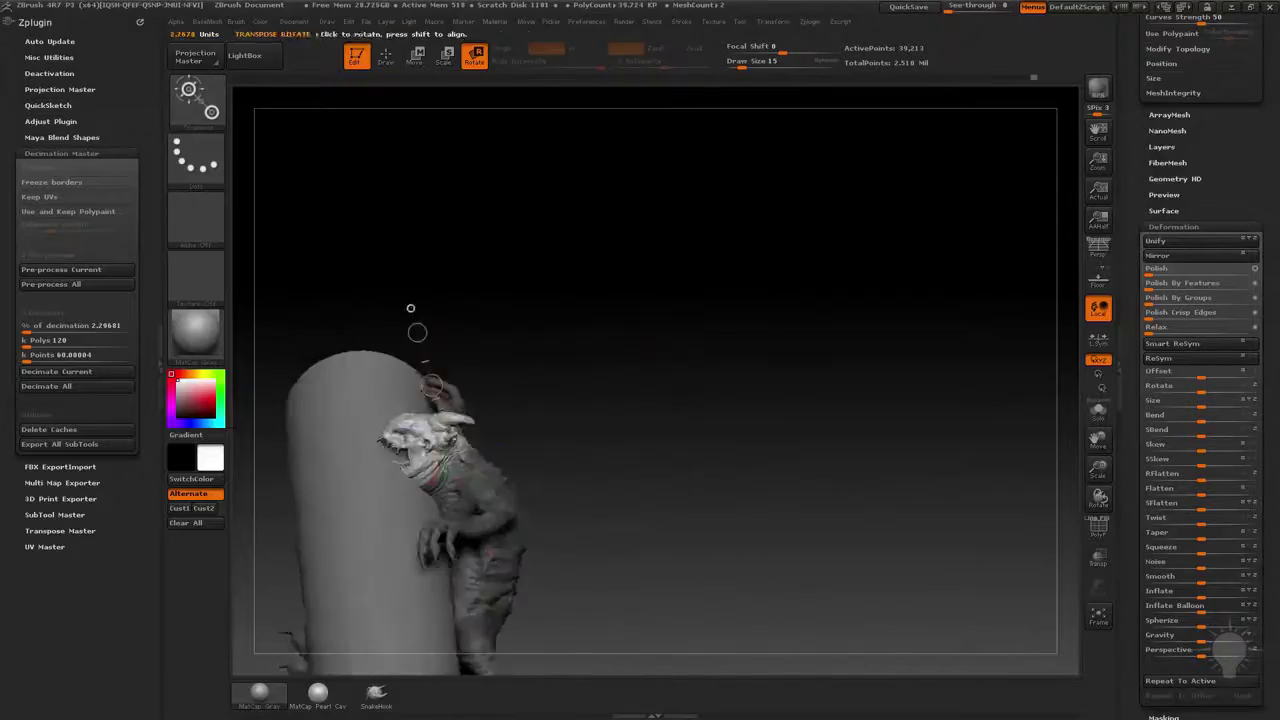
# - Rotate the view around the column and the reptile
pyautogui.moveTo(677, 323); pyautogui.dragTo(514, 306)
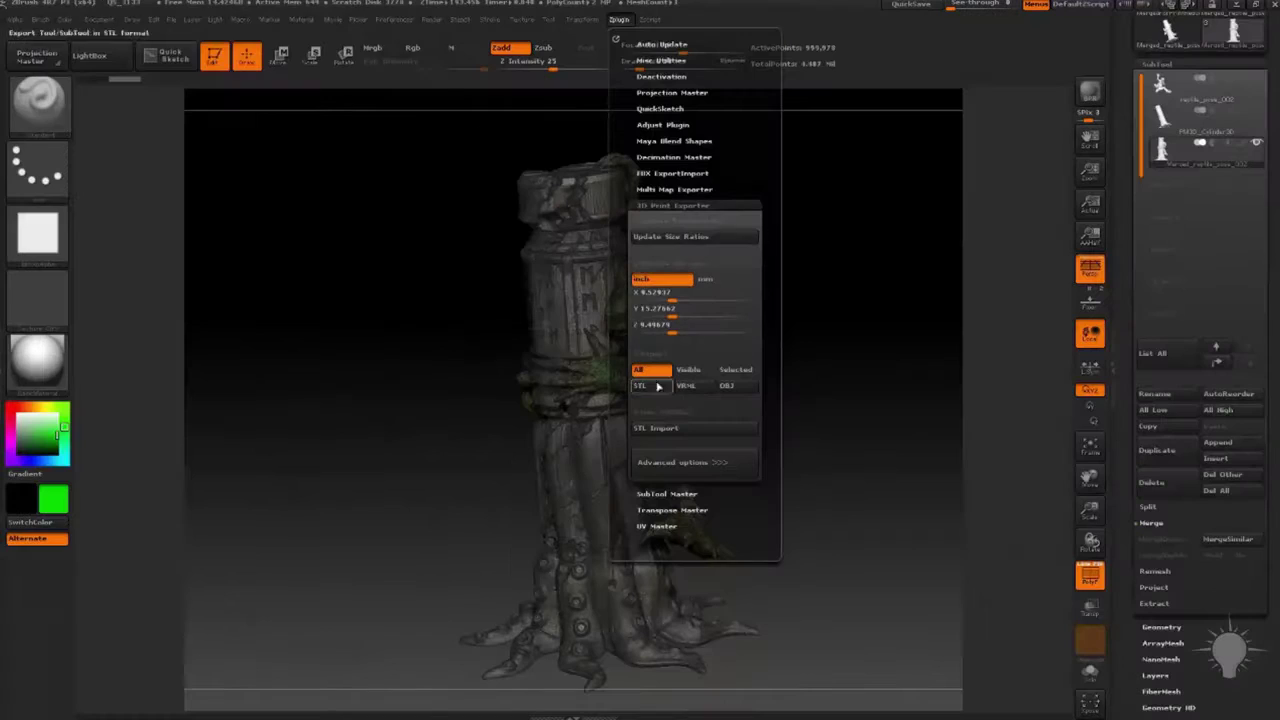
# - Export the column as an STL file with the 3D Print Exporter
pyautogui.click(640, 385)
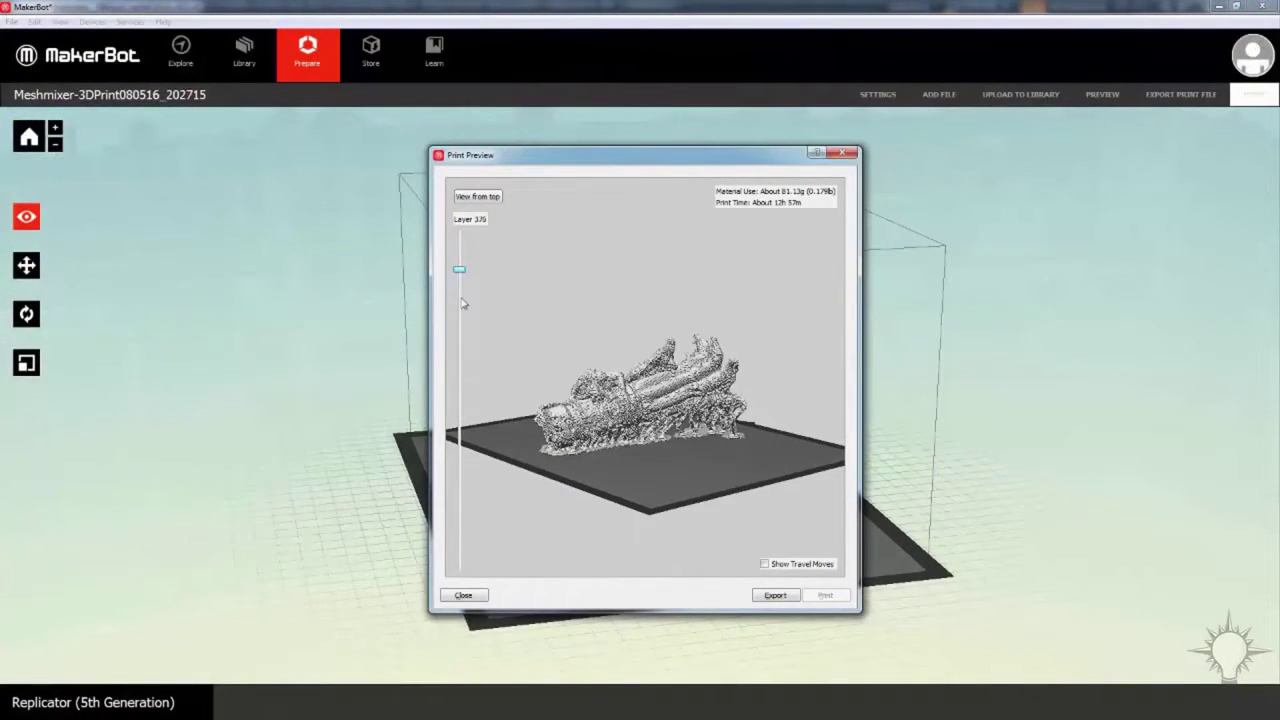
# - Step the layer preview down and orbit the print preview to a top-down angle
pyautogui.click(460, 303)
pyautogui.moveTo(577, 373); pyautogui.dragTo(658, 470)
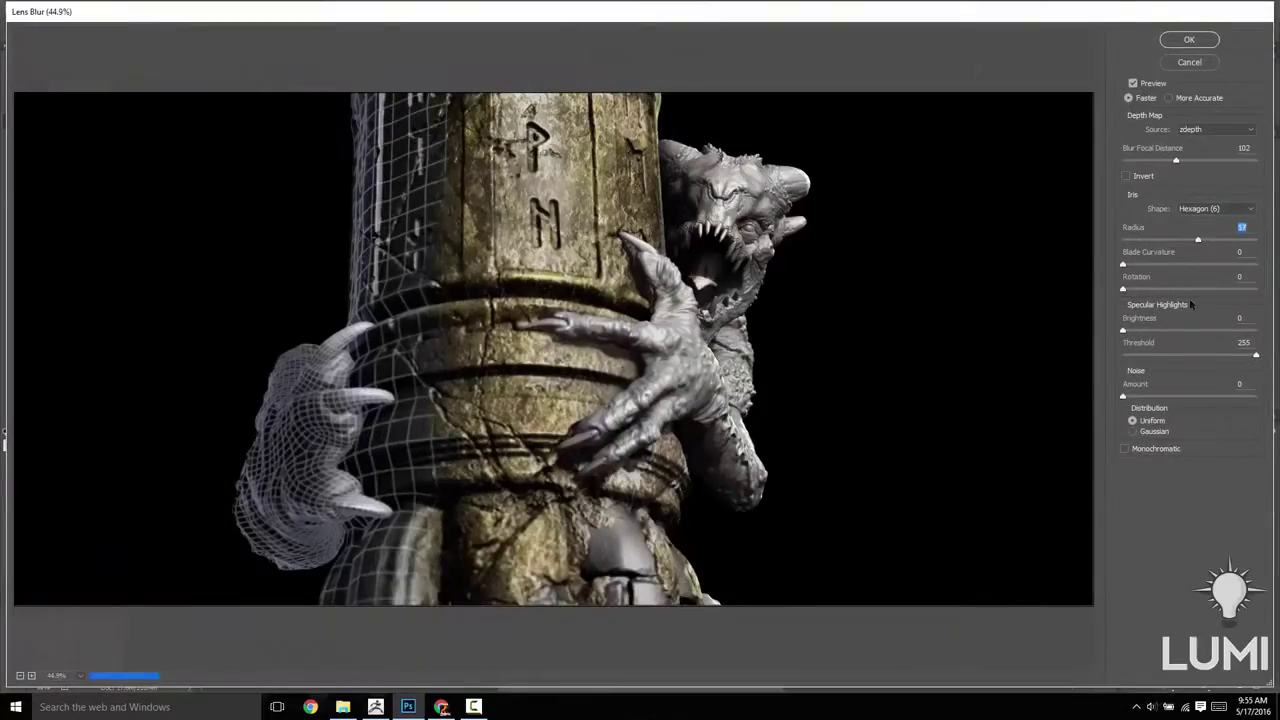
# - Set the Lens Blur focal point on the reptile's left hand
pyautogui.click(266, 336)
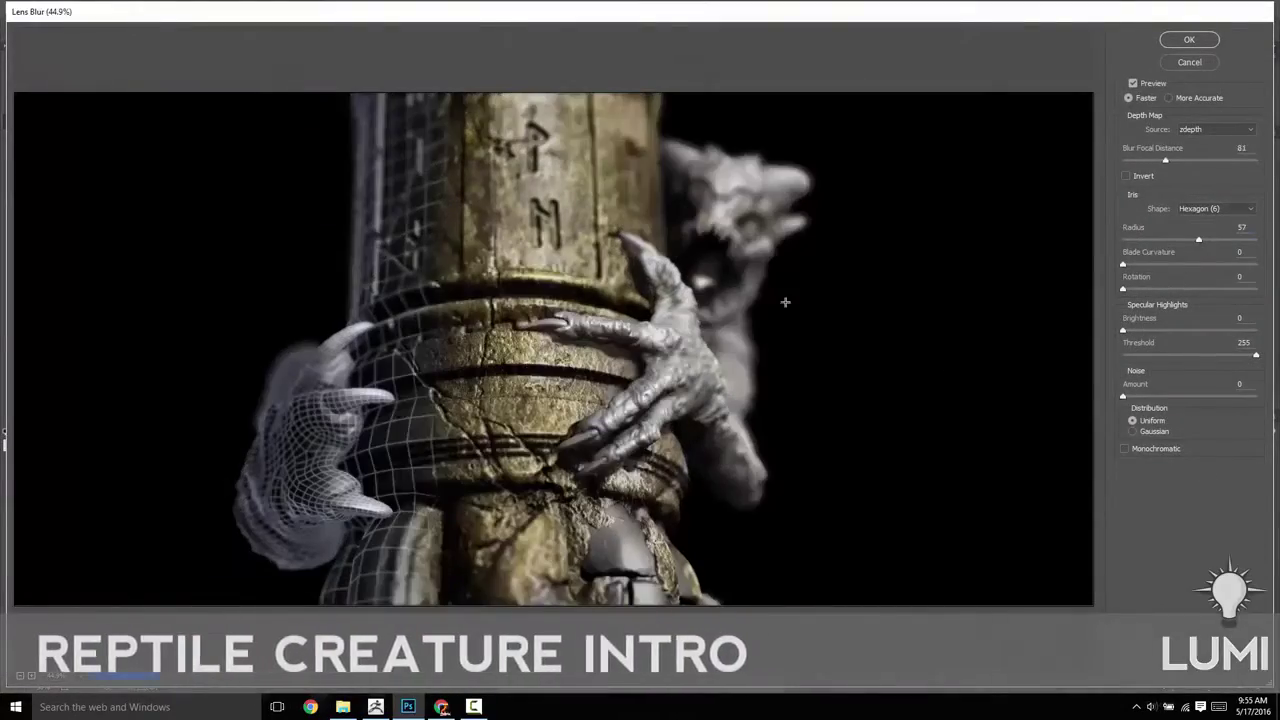